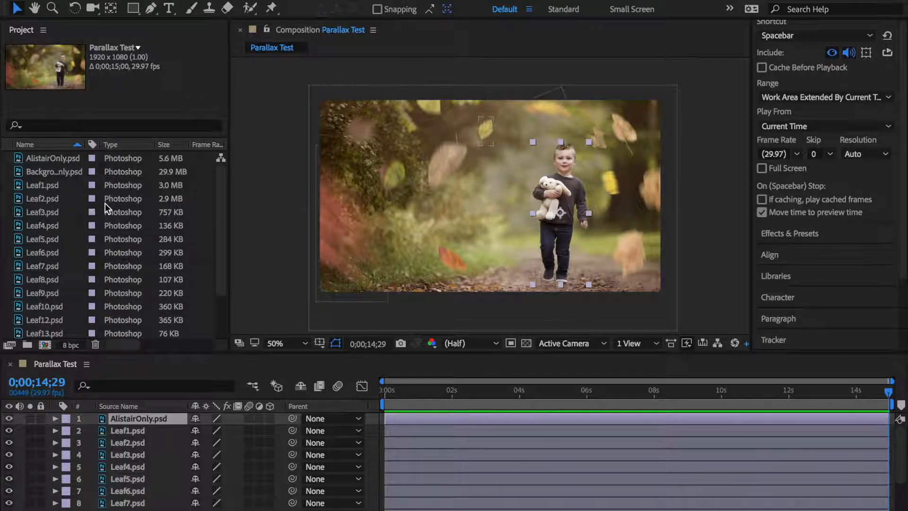
- Scale the background layer down slightly and move it upward so that it still covers the whole composition frame
left_click(138, 49)
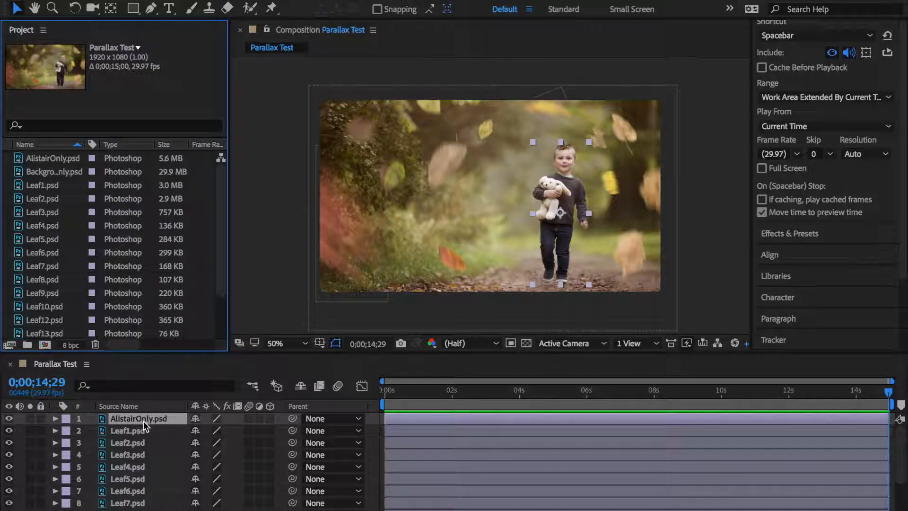
scroll(150, 504, "down", 4)
left_click(151, 506)
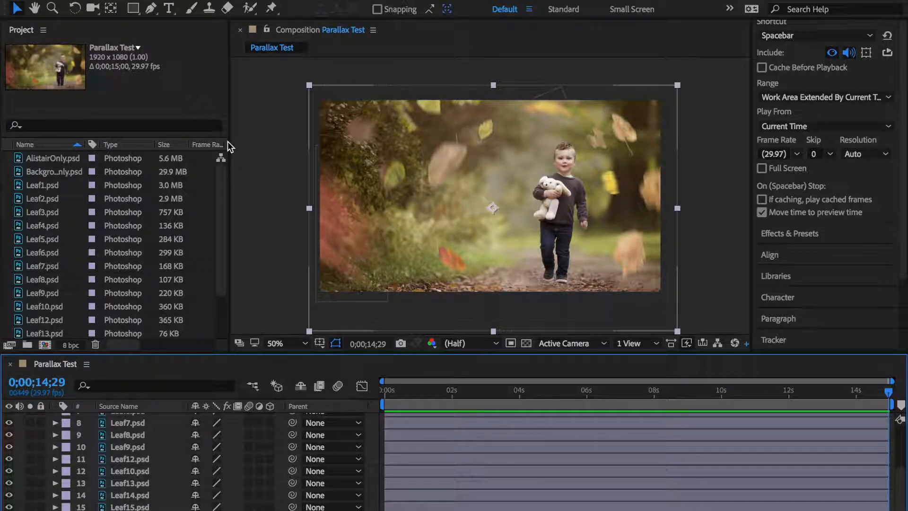
left_click(311, 85)
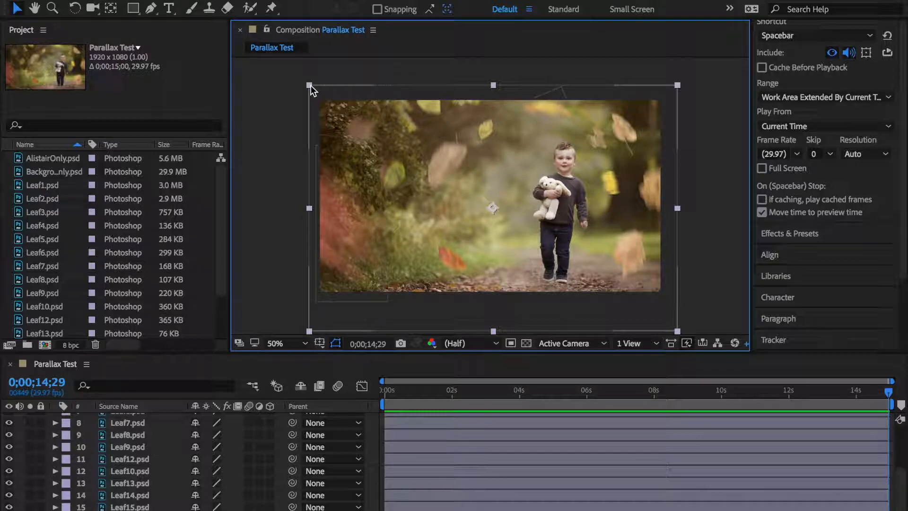
mouse_move(310, 85)
left_mouse_down()
mouse_move(342, 102)
mouse_move(305, 86)
mouse_move(311, 89)
left_mouse_up()
mouse_move(520, 118)
left_mouse_down()
mouse_move(518, 87)
mouse_move(519, 103)
left_mouse_up()
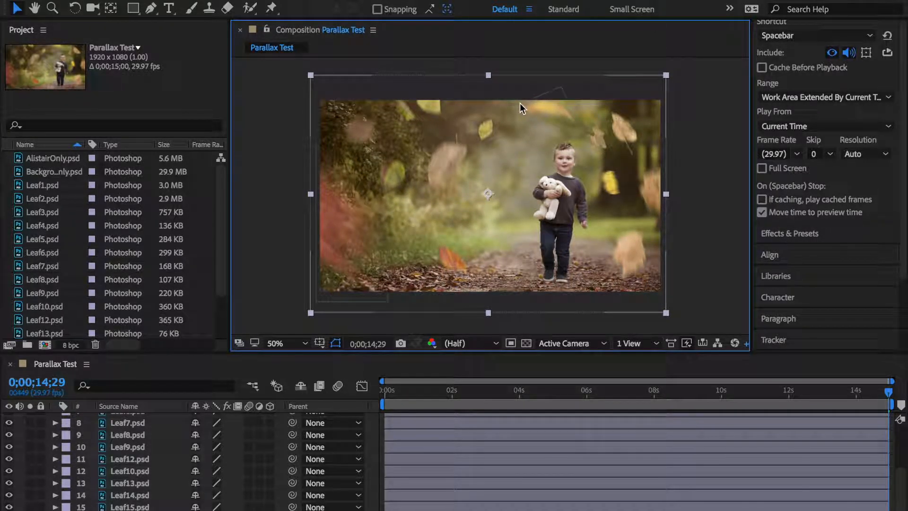
left_click(275, 105)
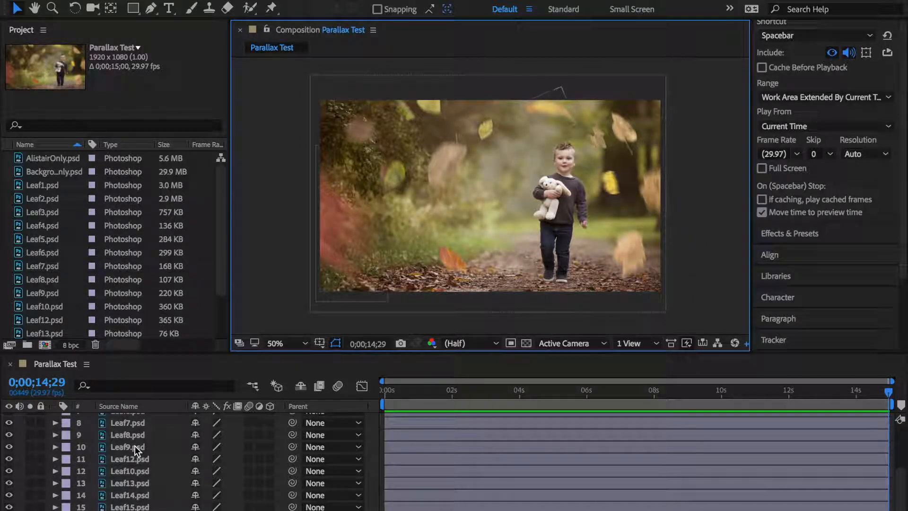
- Reveal Leaf1.psd's transform properties and start a Position keyframe at 0;00;00;00 with the leaf at 232,176
scroll(135, 446, "up", 4)
left_click(134, 433)
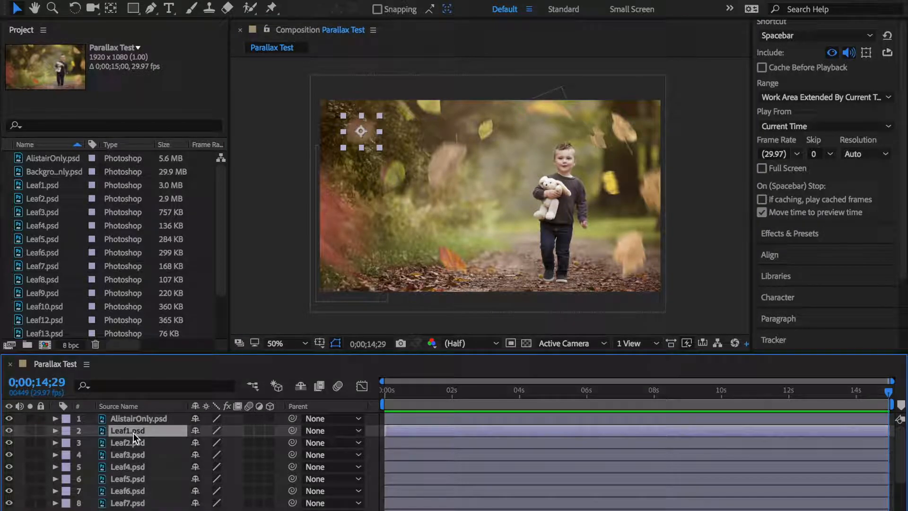
left_click(55, 430)
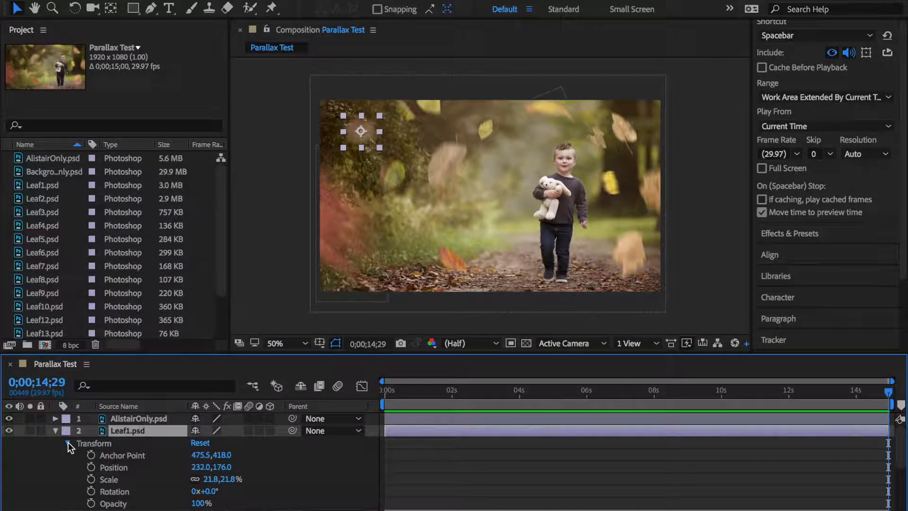
left_click(67, 442)
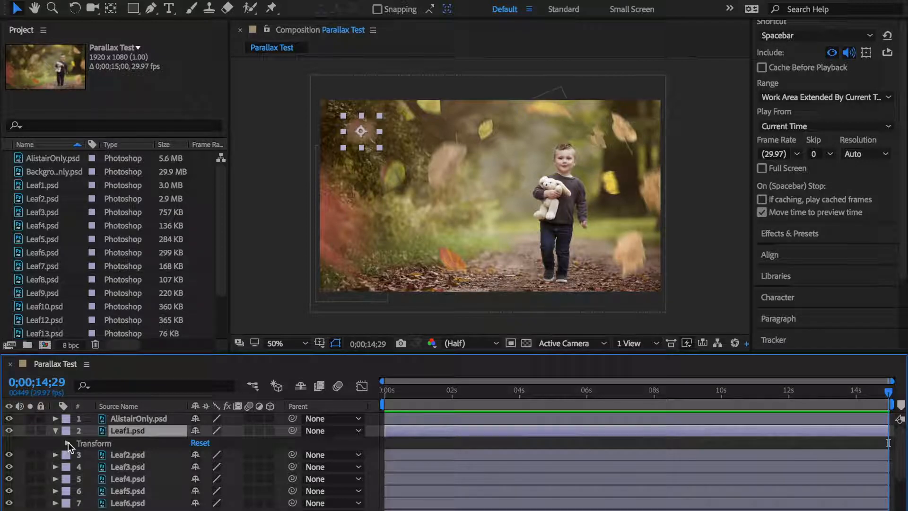
left_click(68, 443)
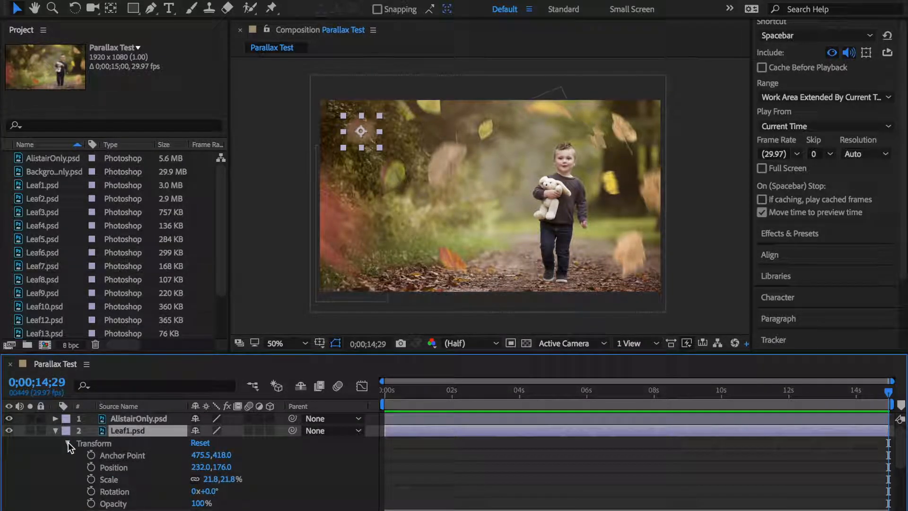
left_click_drag(888, 392, 415, 390)
left_click(889, 391)
left_click_drag(889, 393, 329, 372)
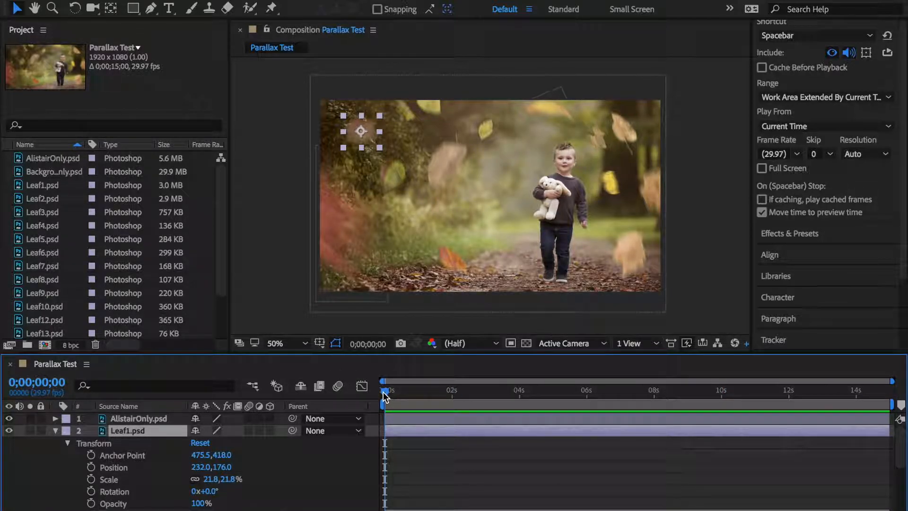
left_click(91, 467)
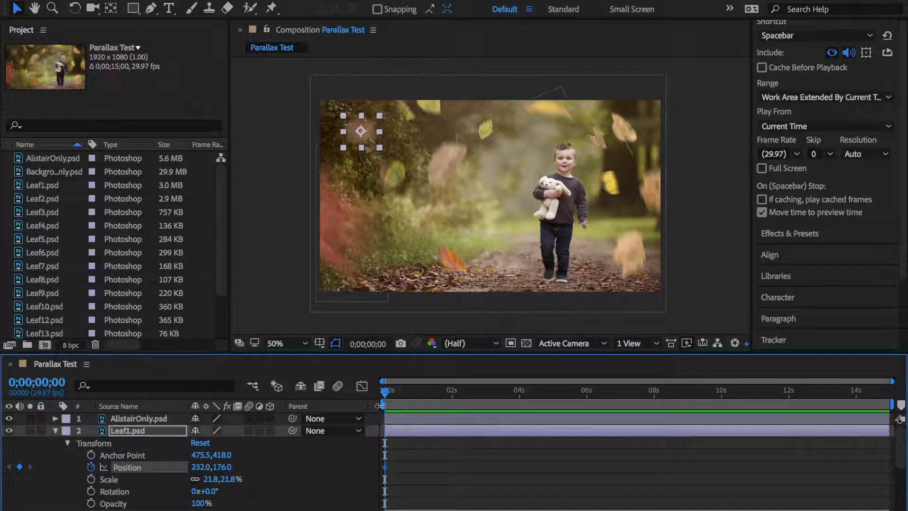
- Move Leaf1.psd down to about 220,300 at 0;00;14;29 to add its end keyframe, and preview the motion from the start
left_click_drag(385, 396, 888, 392)
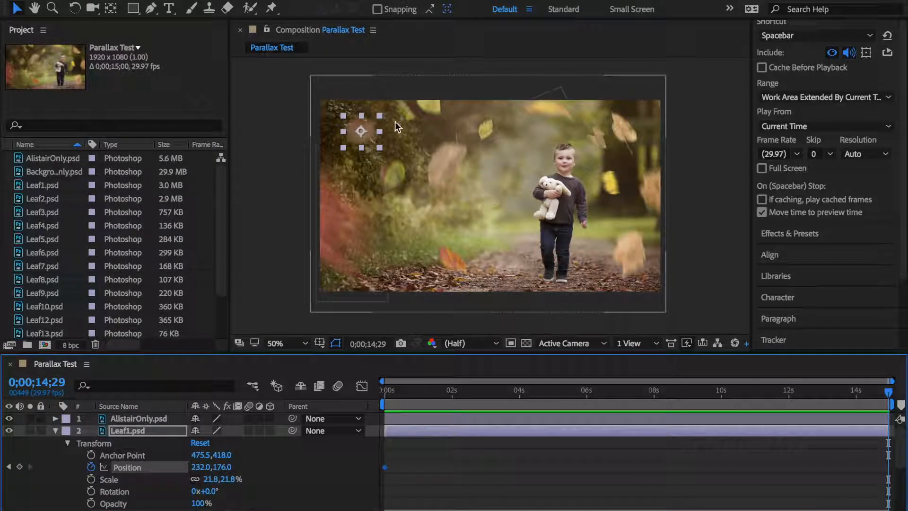
left_click_drag(355, 130, 355, 153)
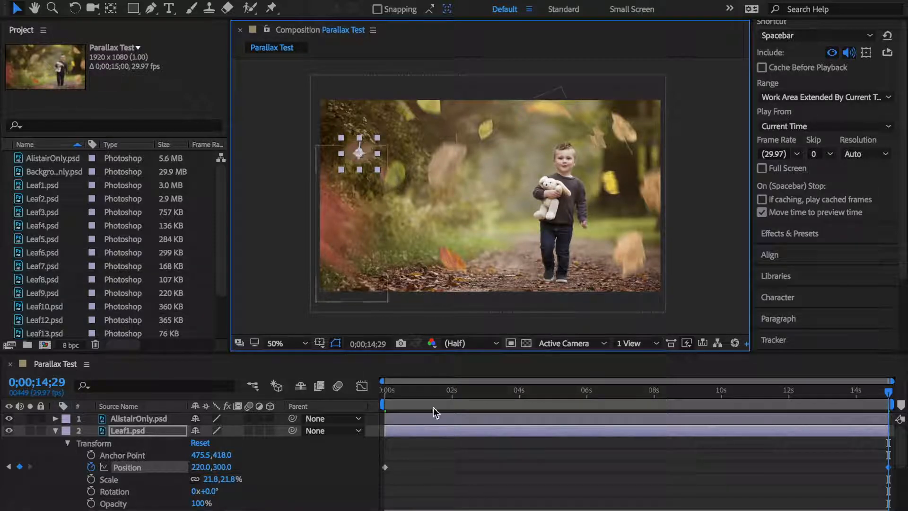
left_click_drag(889, 393, 385, 407)
key("space")
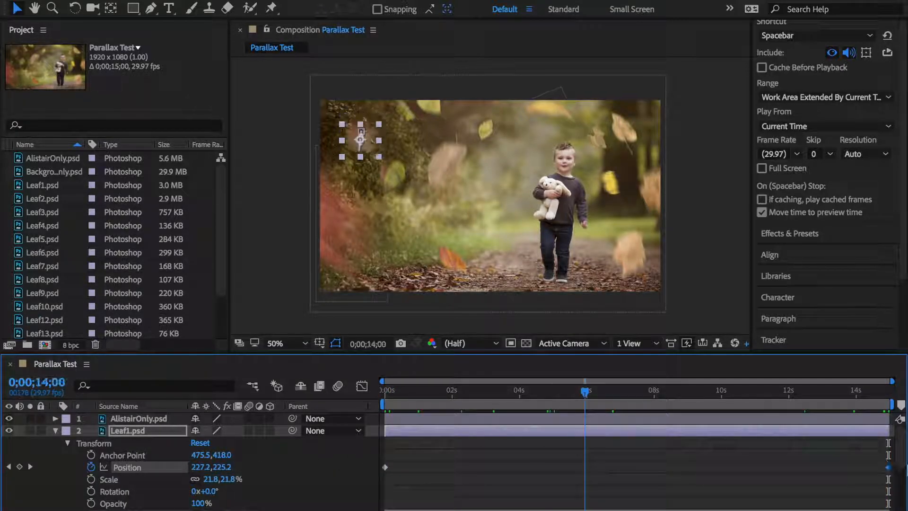
left_click_drag(706, 443, 320, 434)
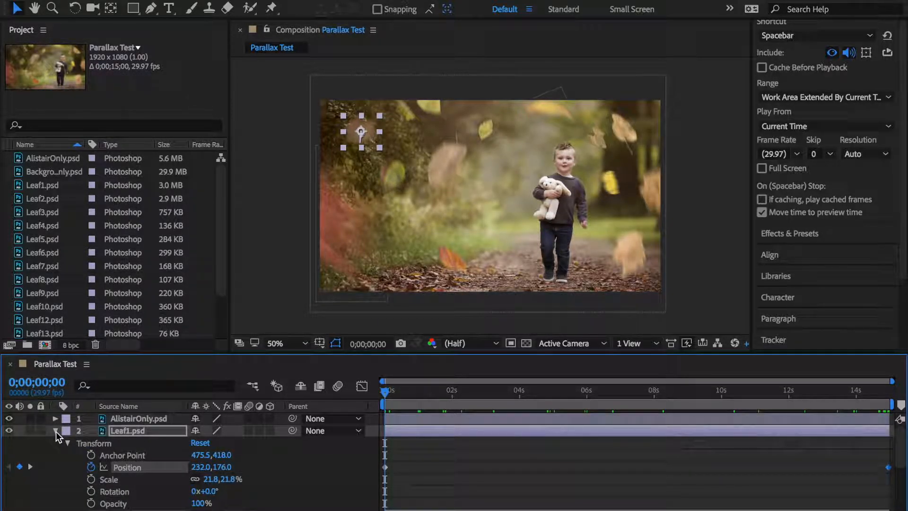
- Reveal Leaf2.psd's transform properties and start a Position keyframe at 0;00;00;00 with the leaf at 180,696
scroll(56, 431, "down", 2)
scroll(56, 431, "down", 2)
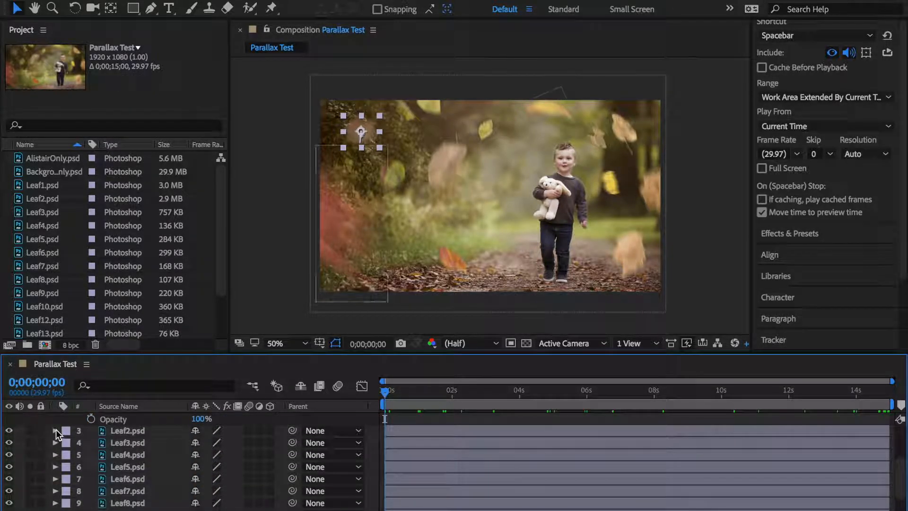
left_click(55, 431)
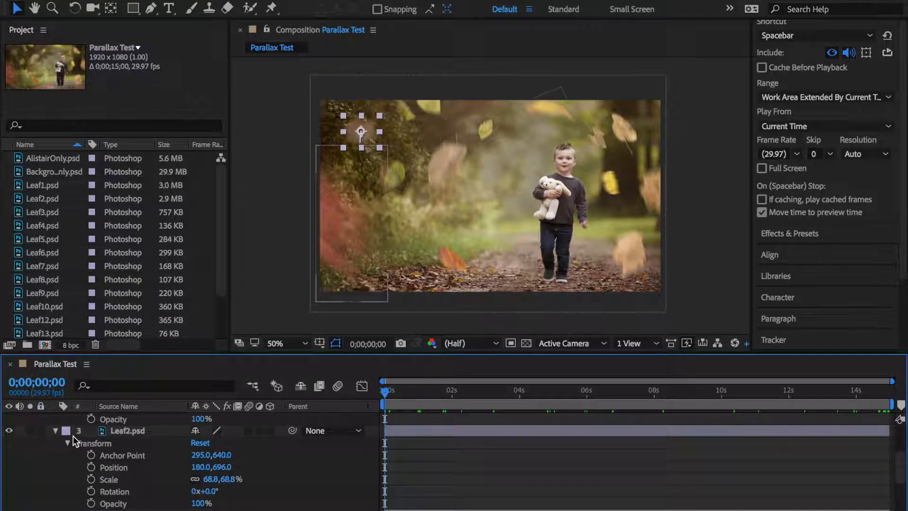
left_click(67, 443)
left_click(67, 443)
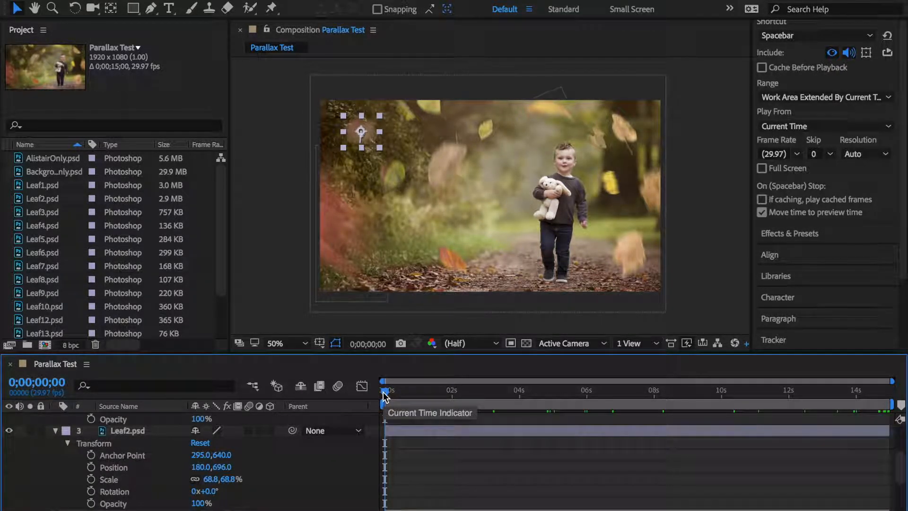
left_click(91, 467)
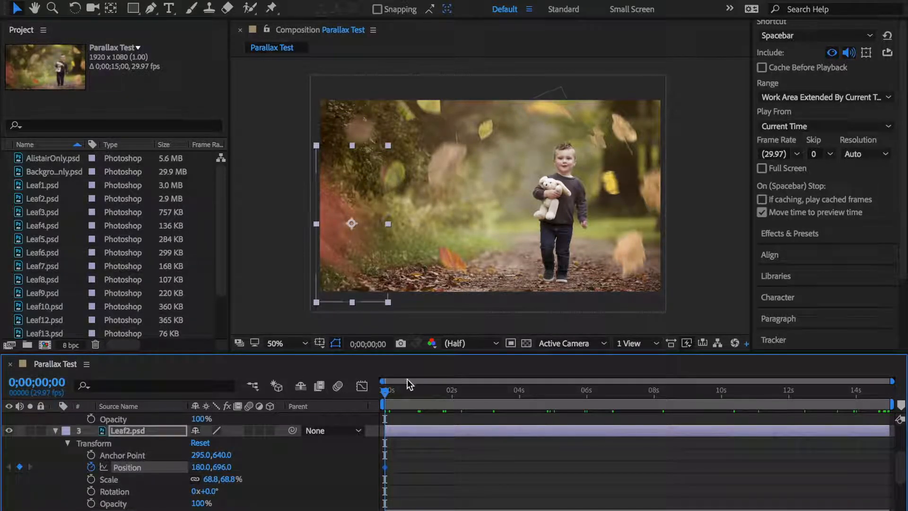
- Add Leaf2.psd's end Position keyframe at 0;00;14;29 by moving the leaf straight down to about 180,828
key("End")
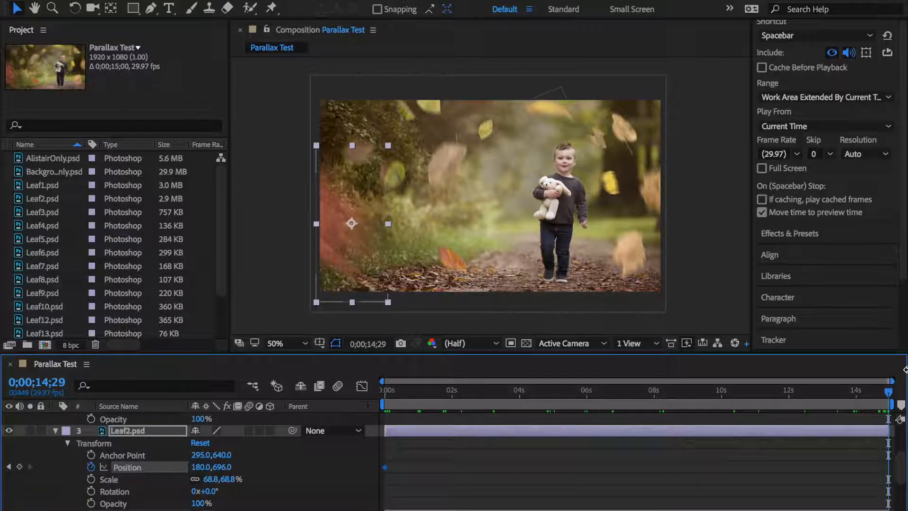
left_click_drag(337, 202, 335, 224)
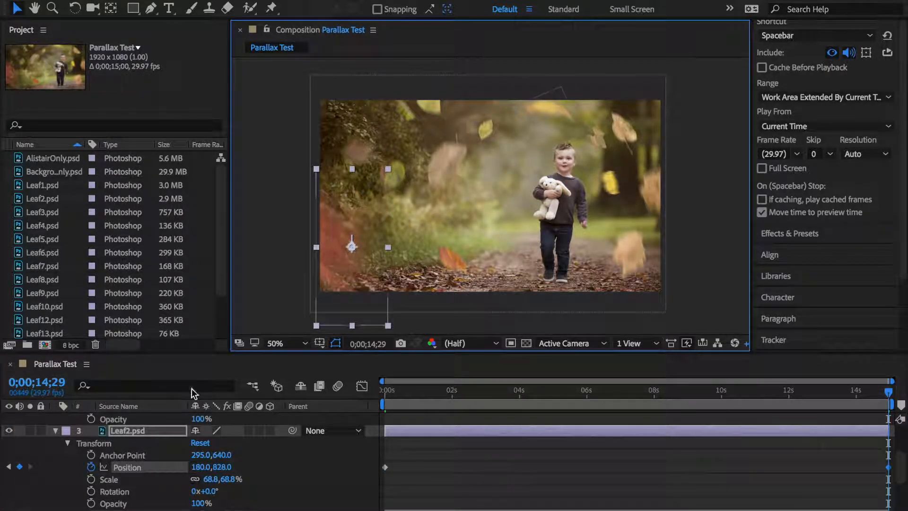
left_click(890, 397)
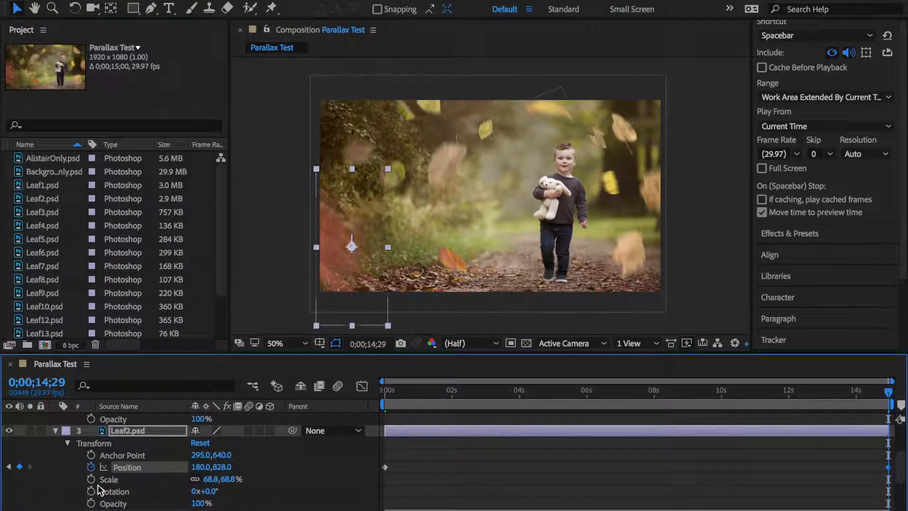
- Reveal Leaf3.psd's transform properties and start a Position keyframe at 0;00;00;00 with the leaf at 384,424
scroll(101, 487, "down", 3)
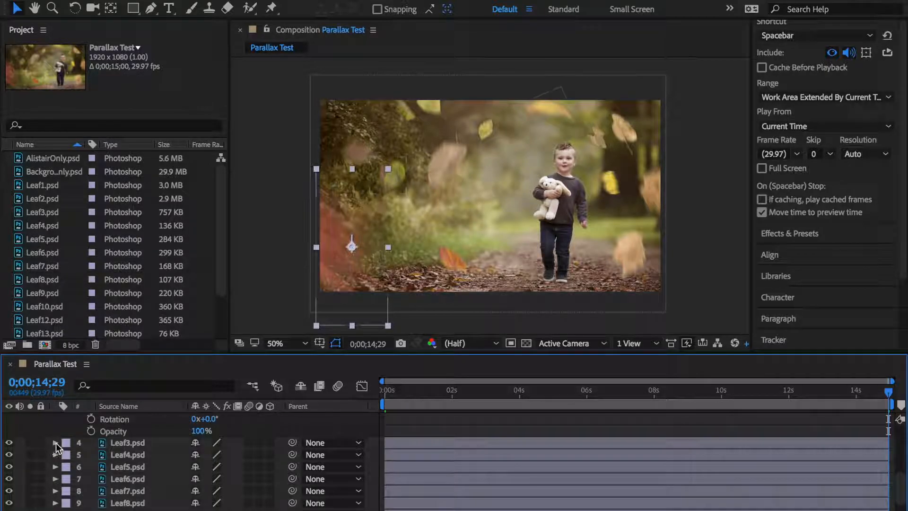
left_click(55, 443)
scroll(196, 468, "down", 1)
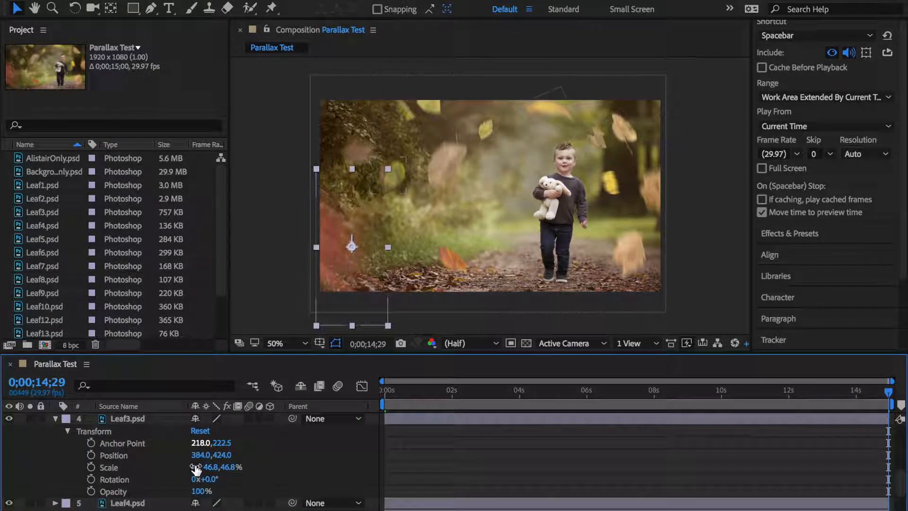
left_click_drag(895, 398, 321, 423)
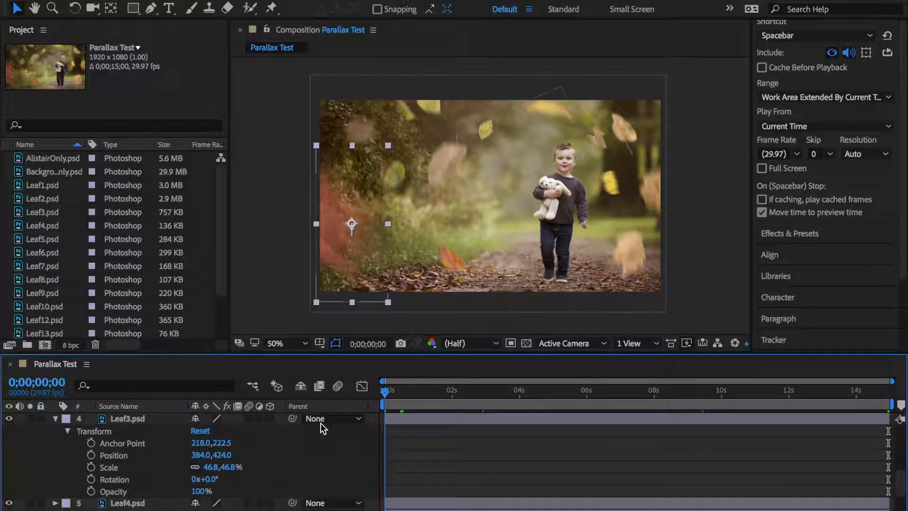
left_click(92, 456)
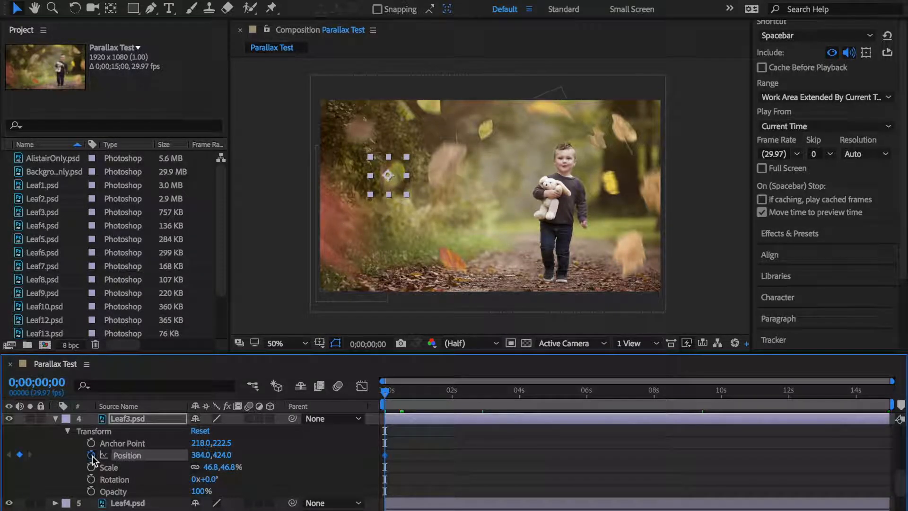
left_click(396, 183)
left_click_drag(395, 183, 393, 195)
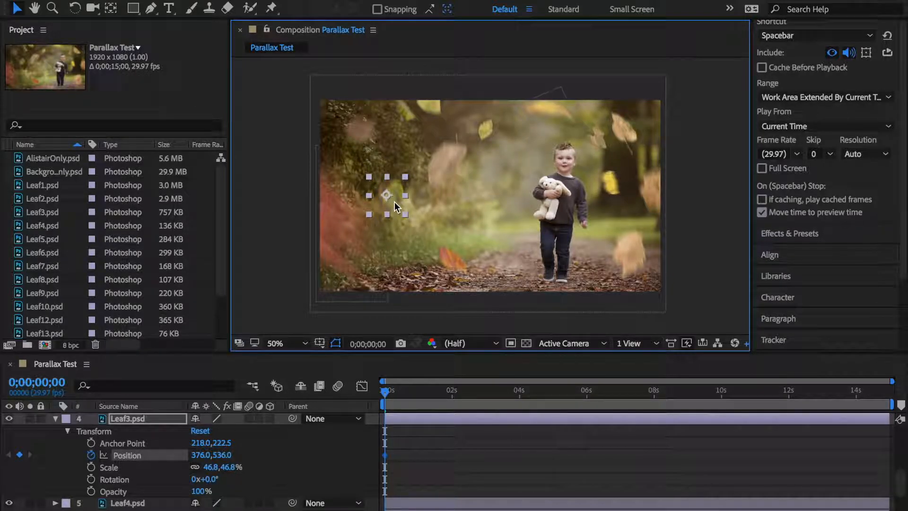
key("ctrl+z")
key("ctrl+z")
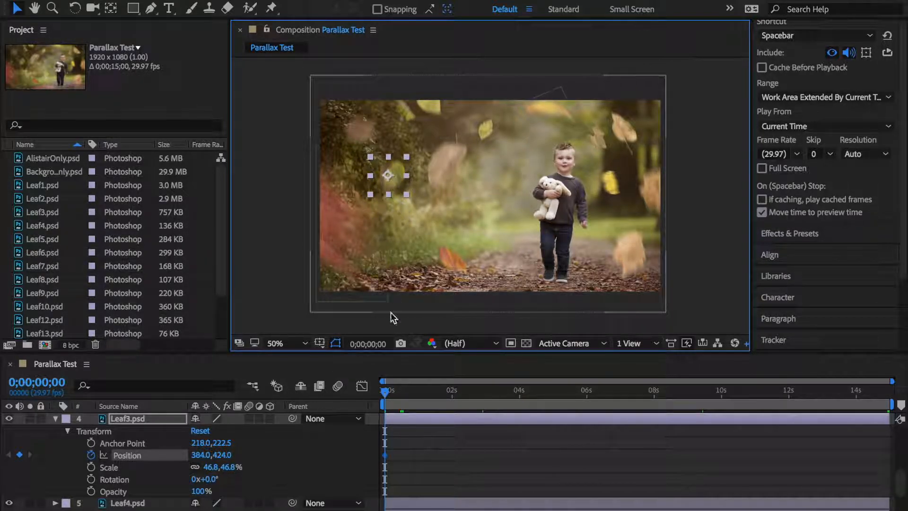
- At 0;00;14;29, move Leaf3.psd down to about 372,528 and rotate it to about -24.5° with the Rotation tool
left_click_drag(386, 396, 889, 390)
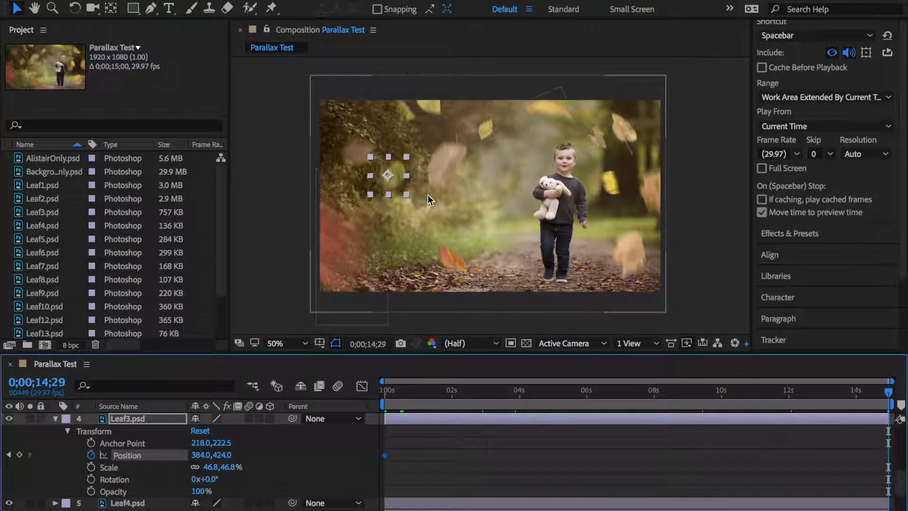
left_click_drag(398, 171, 396, 189)
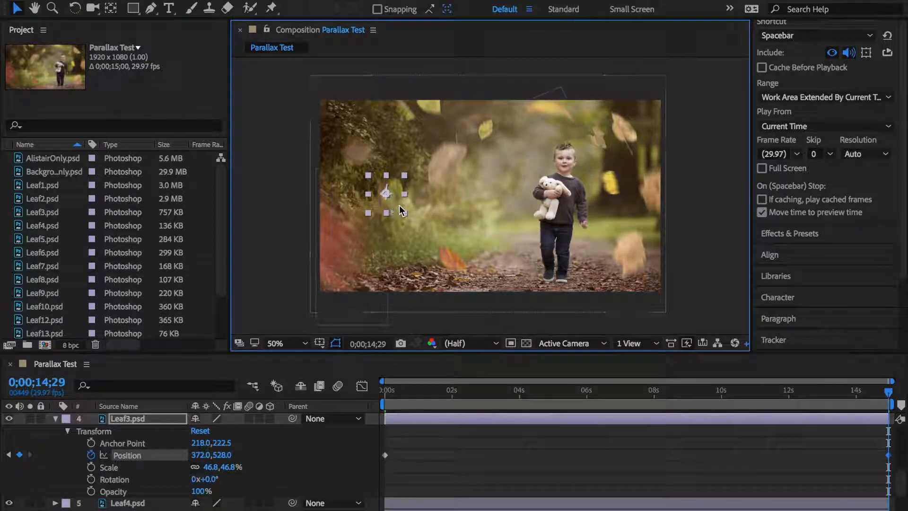
left_click(77, 9)
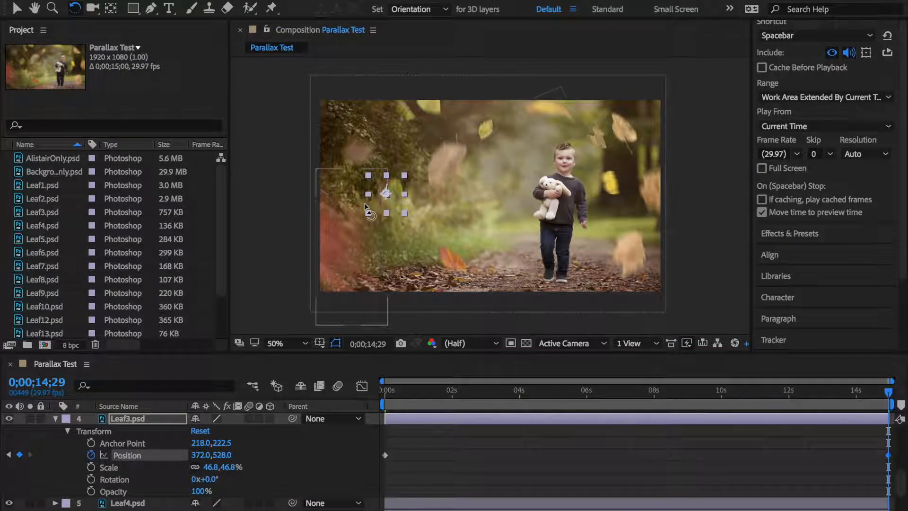
left_click(370, 216)
left_click_drag(370, 216, 377, 221)
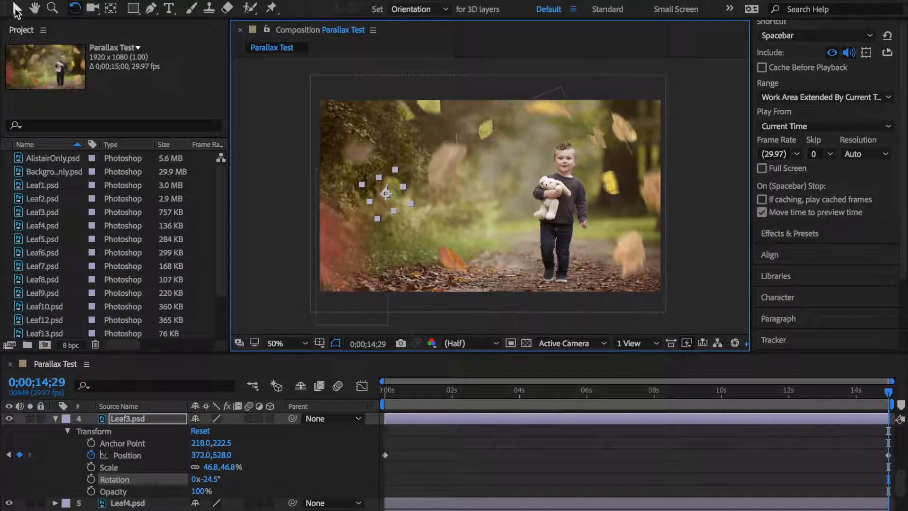
left_click(17, 8)
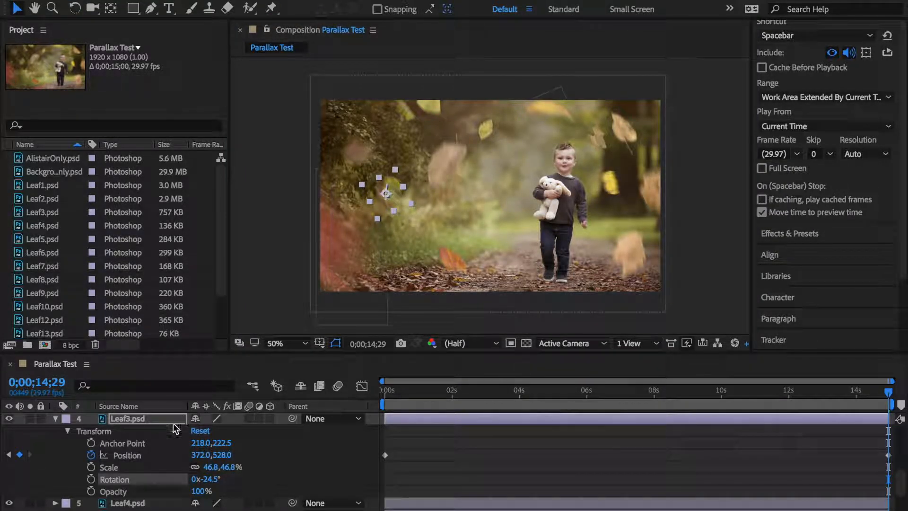
- Return to 0;00;00;00, reveal Leaf4.psd's transform properties and start a Position keyframe there
left_click_drag(888, 391, 337, 402)
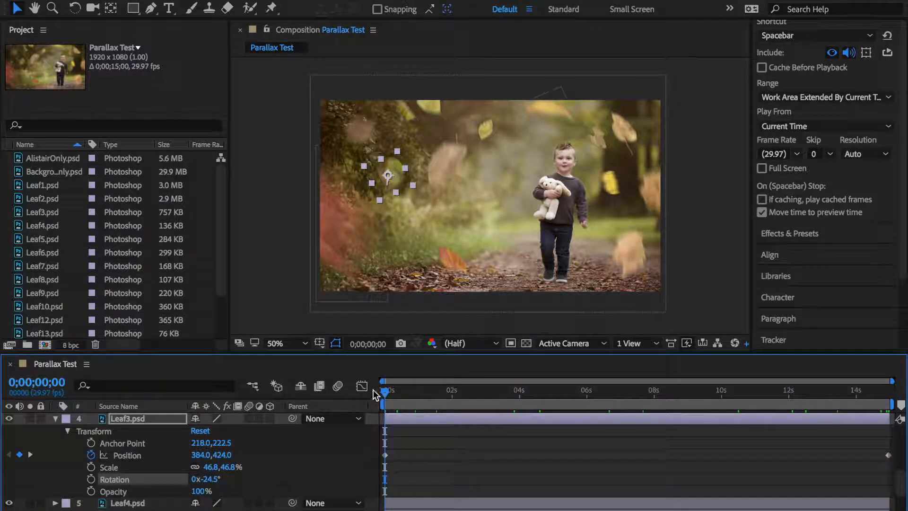
left_click(55, 503)
scroll(113, 494, "down", 4)
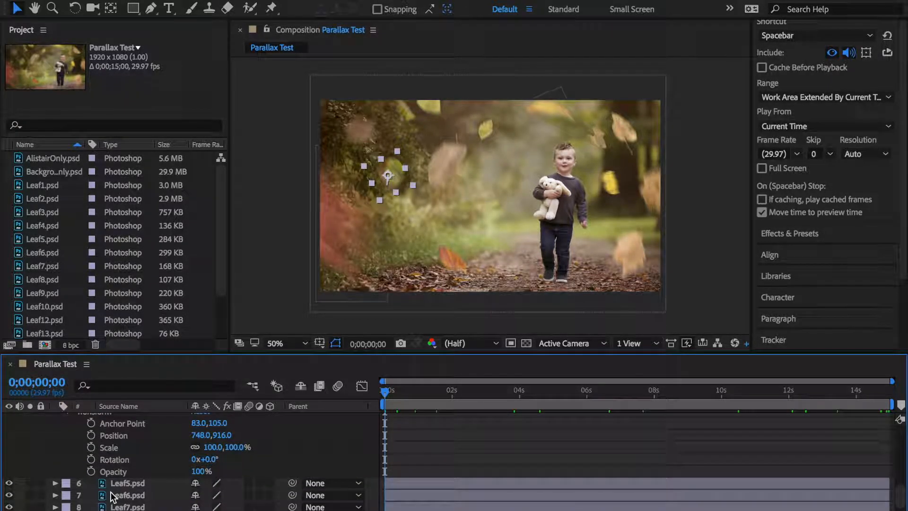
left_click(91, 435)
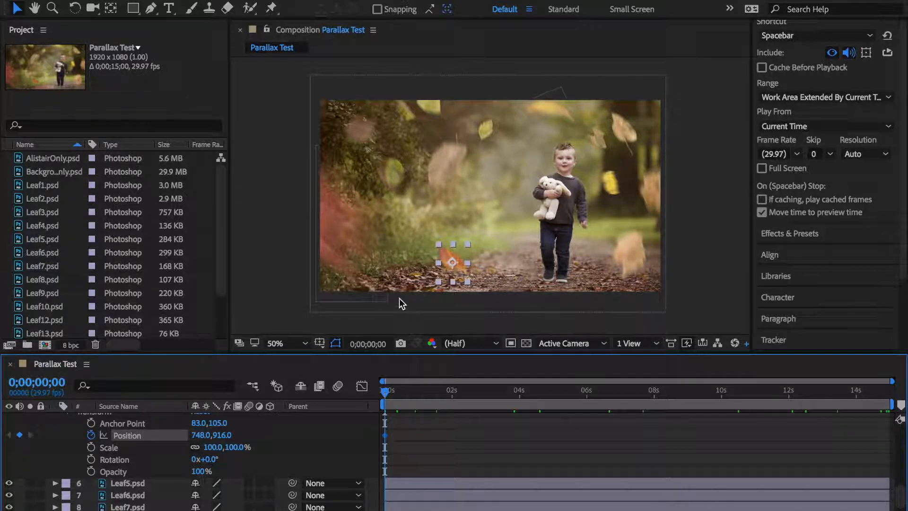
- At 0;00;14;29, move Leaf4.psd to about 840,988 and rotate it to about -21.4° with the Rotation tool
left_click_drag(385, 391, 893, 396)
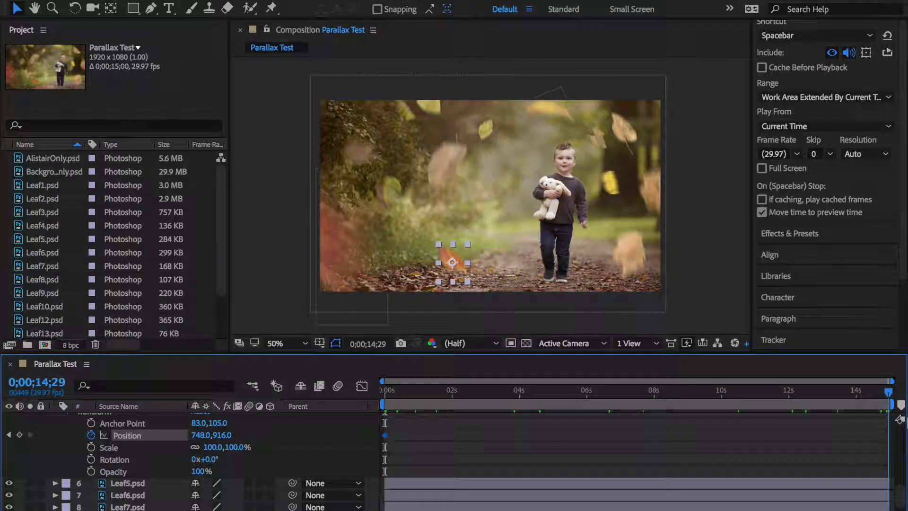
left_click_drag(449, 251, 466, 266)
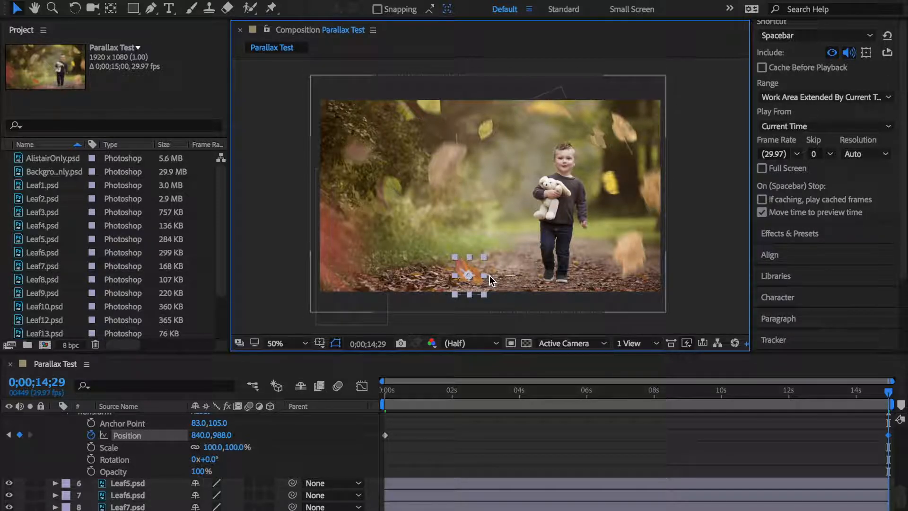
left_click(74, 8)
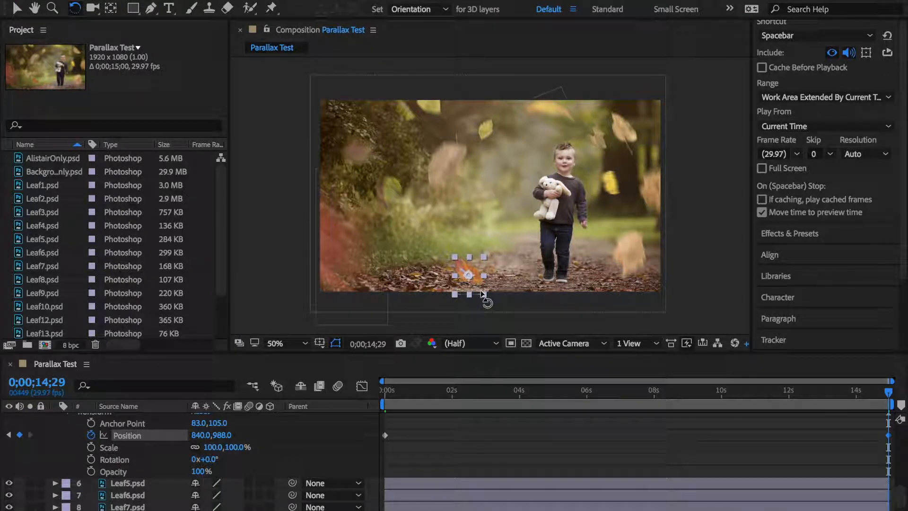
left_click_drag(485, 295, 500, 296)
key("v")
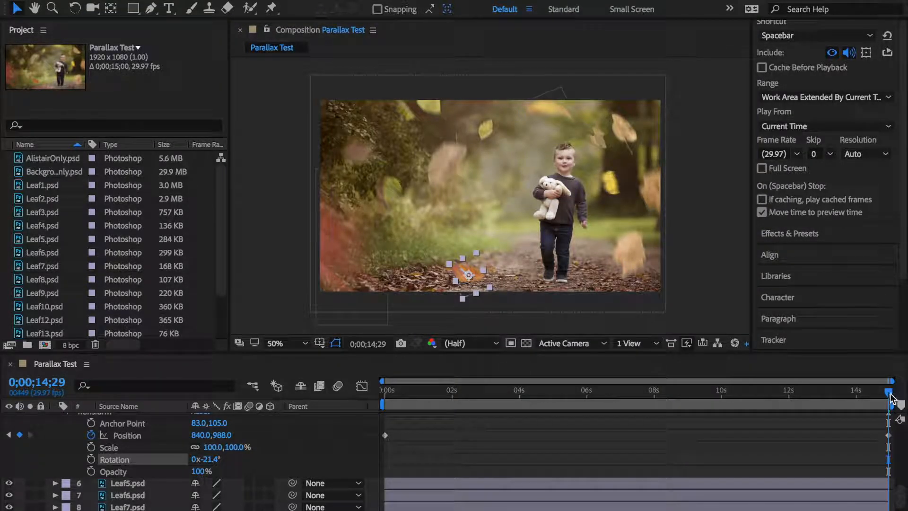
- Return to 0;00;00;00, reveal Leaf5.psd's transform properties and start a Position keyframe there
left_click_drag(889, 392, 381, 430)
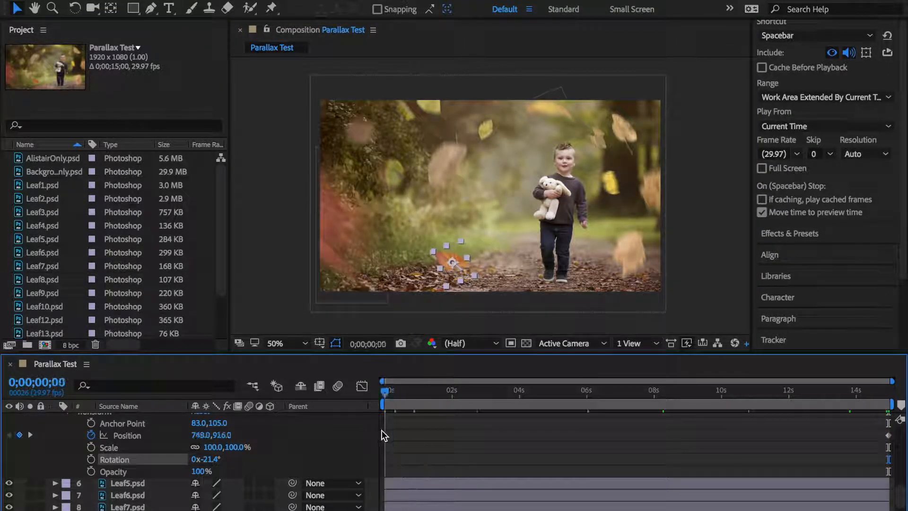
left_click(55, 483)
scroll(55, 484, "down", 5)
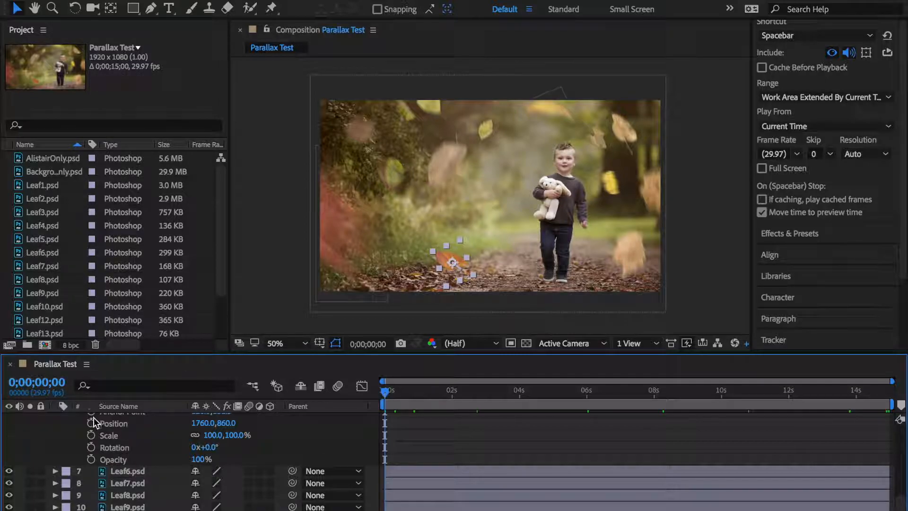
left_click(92, 424)
- At 0;00;14;29, move Leaf5.psd up to about 1768,744 and rotate it to about -28.1° with the Rotation tool
left_click_drag(384, 395, 889, 393)
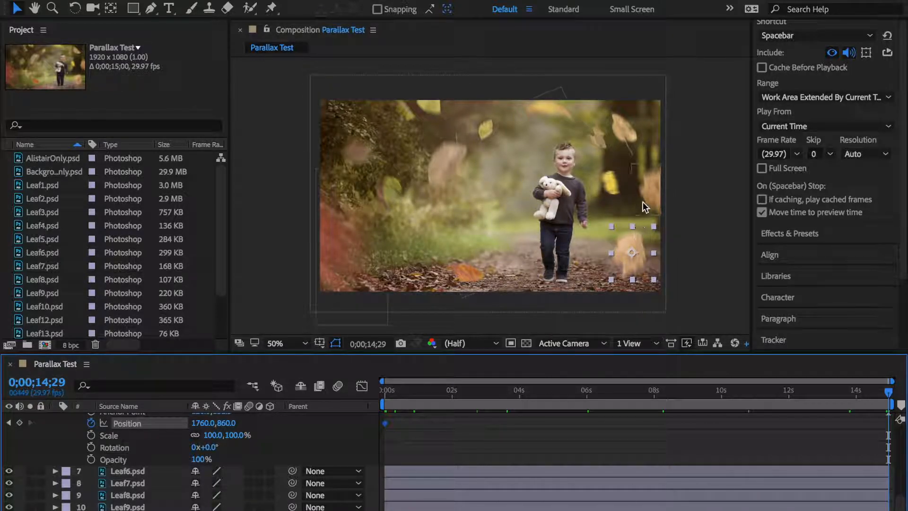
left_click_drag(635, 234, 638, 222)
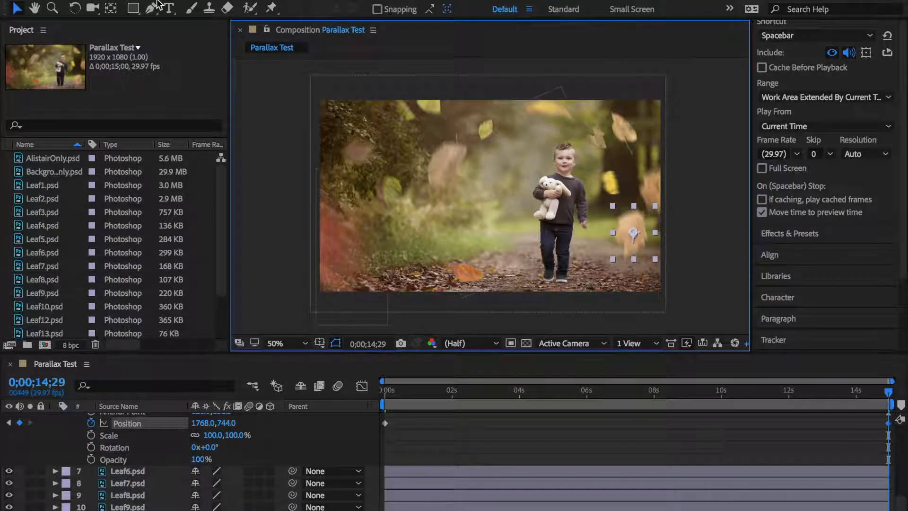
left_click(74, 8)
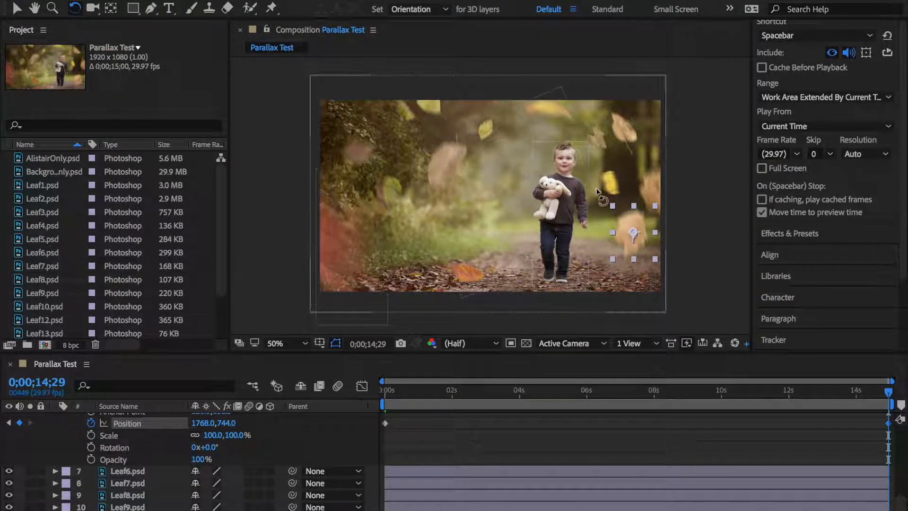
left_click_drag(611, 205, 591, 215)
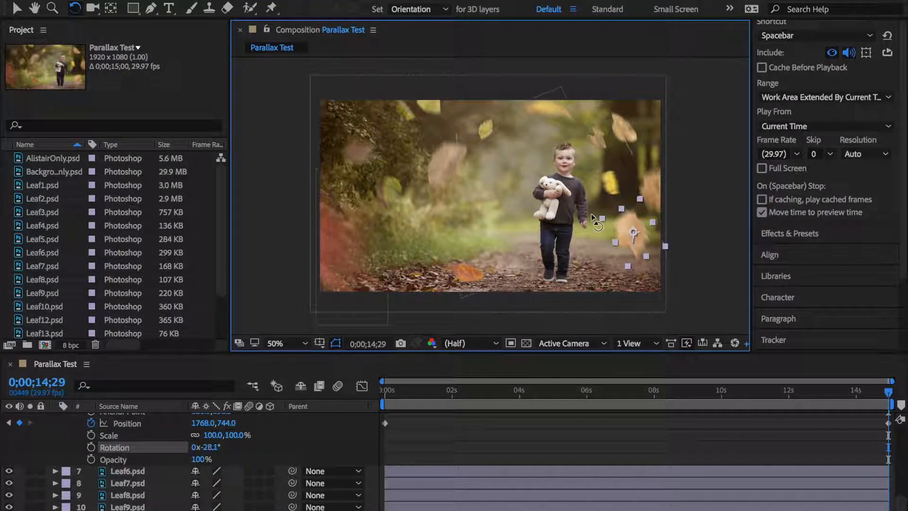
left_click(17, 9)
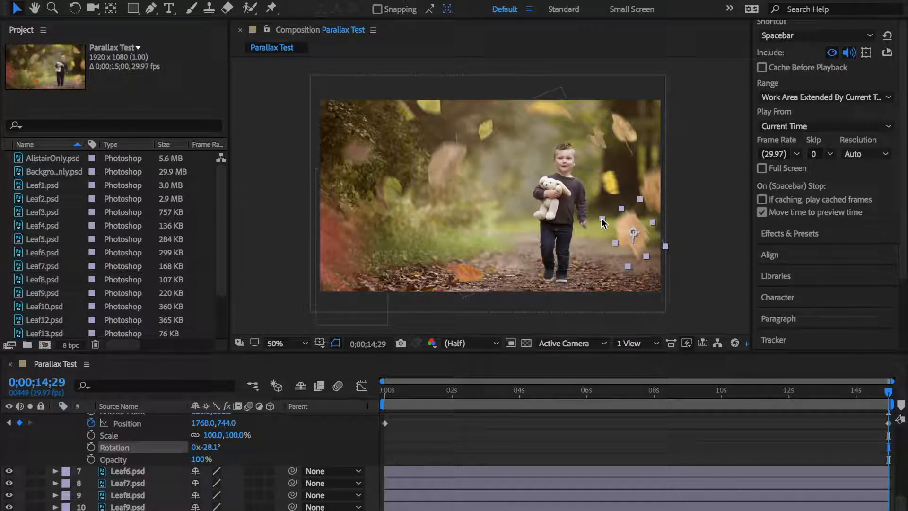
- Scale Leaf5.psd down to about 66.4% and nudge its end position slightly upward, scrubbing back to 0;00;00;00
left_click_drag(603, 222, 610, 229)
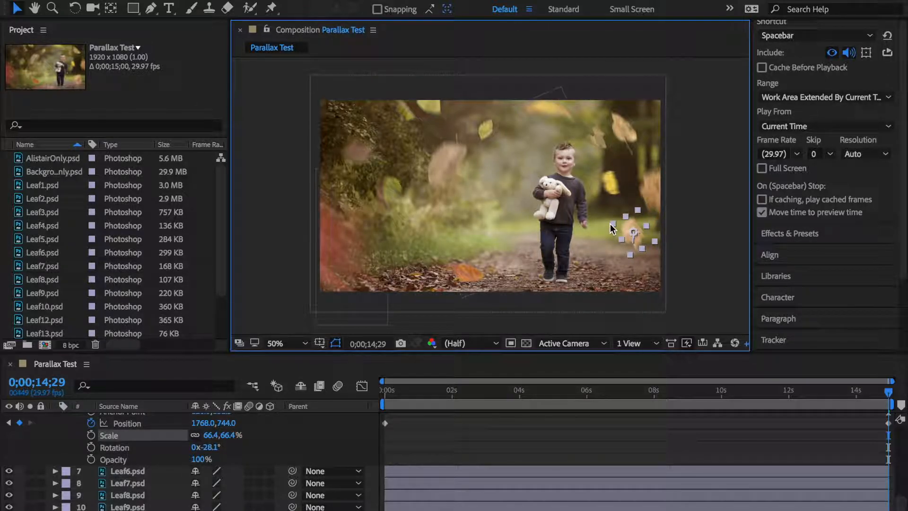
left_click_drag(632, 225, 632, 221)
left_click_drag(889, 397, 425, 400)
left_click_drag(528, 403, 69, 324)
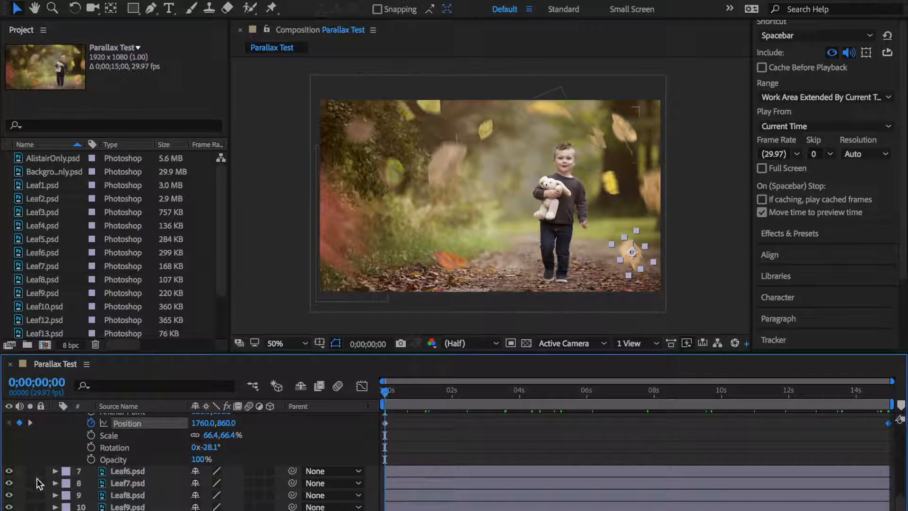
- Reveal Leaf6.psd's transform properties and start a Position keyframe at 0;00;00;00
left_click(55, 470)
scroll(108, 476, "down", 3)
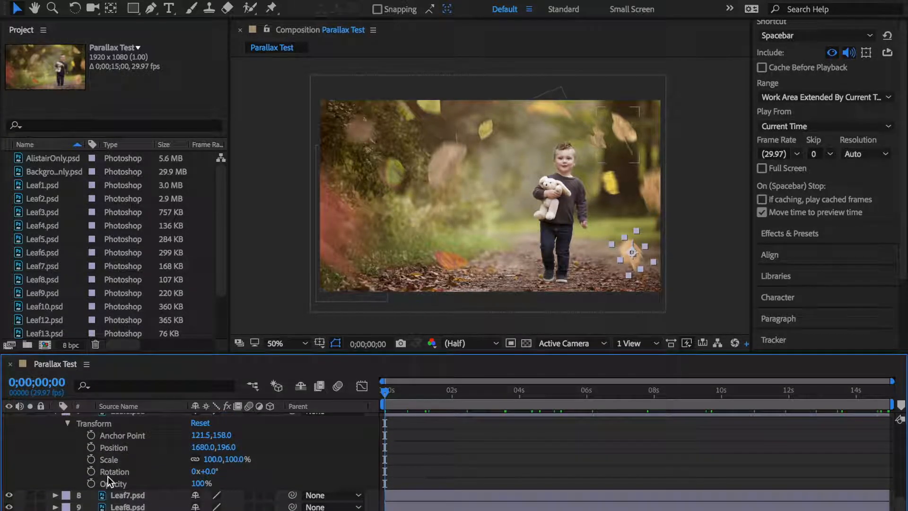
left_click(90, 448)
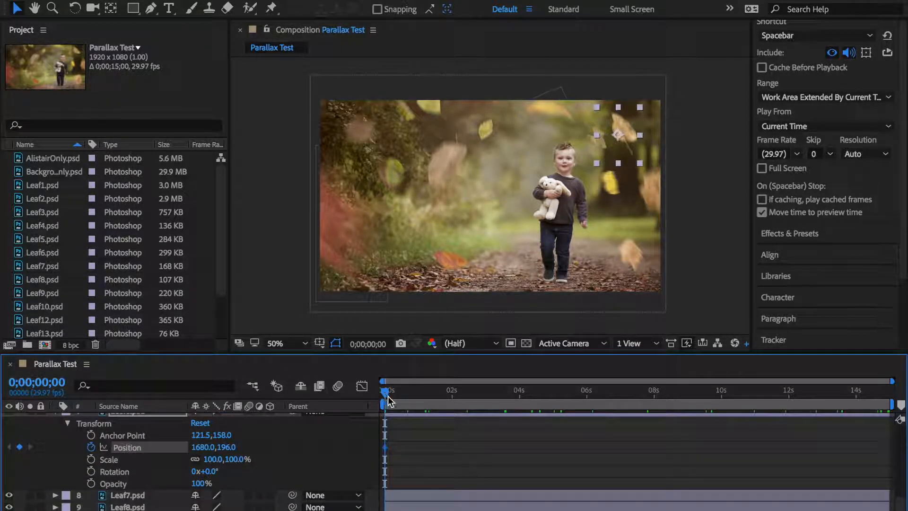
- At 0;00;14;29, move Leaf6.psd to about 1608,140 and rotate it to about -19.5° with the Rotation tool
left_click_drag(386, 396, 905, 455)
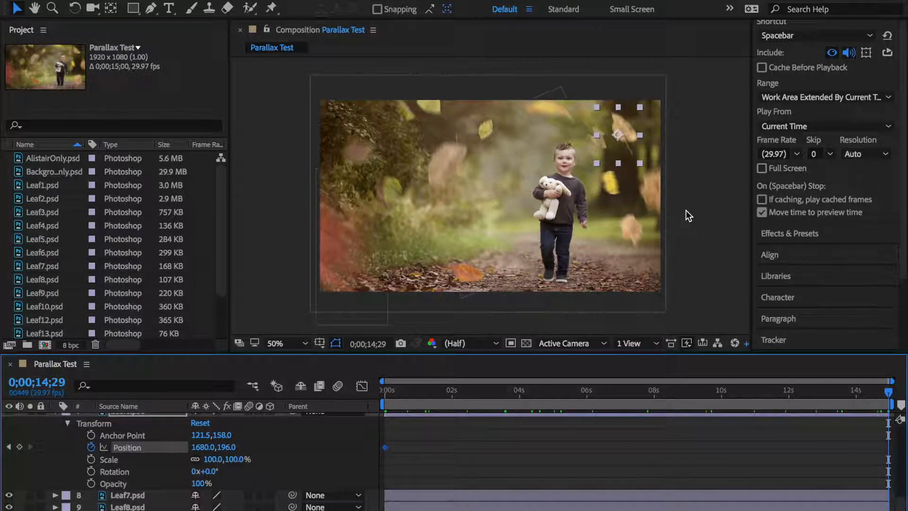
left_click_drag(634, 134, 617, 120)
left_click(74, 8)
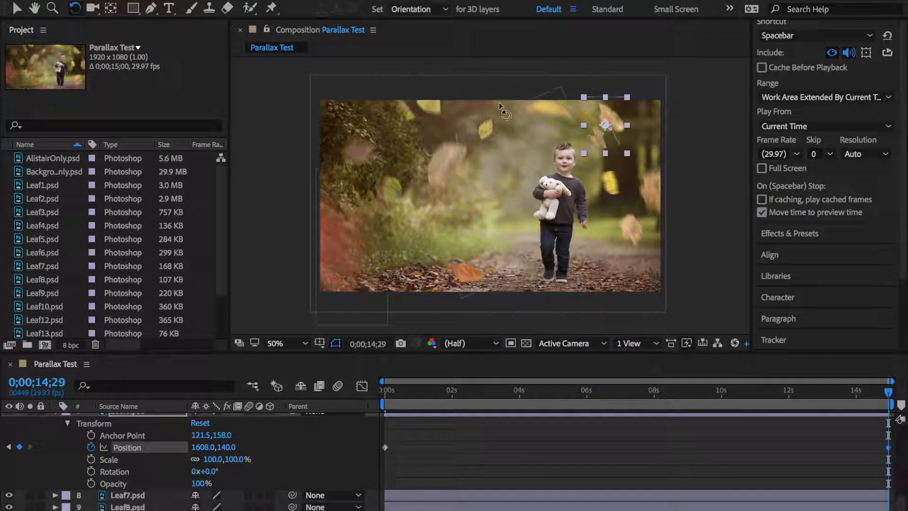
left_click_drag(586, 93, 575, 102)
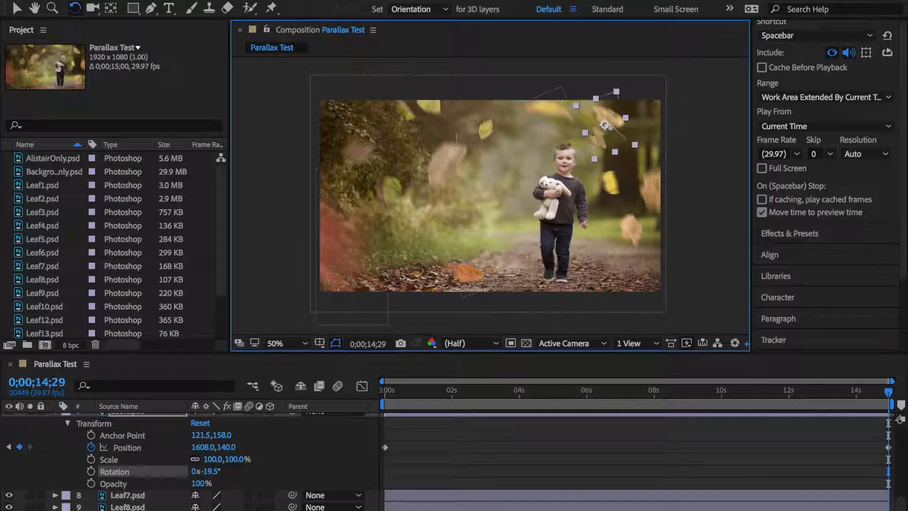
left_click(21, 10)
- Return to 0;00;00;00, reveal Leaf7.psd's transform properties and start a Position keyframe there
left_click_drag(890, 398, 271, 436)
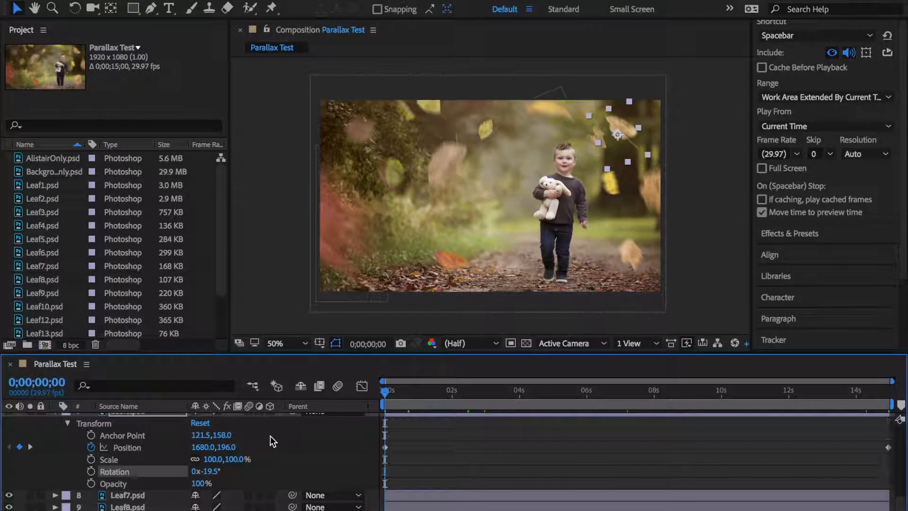
scroll(78, 504, "down", 2)
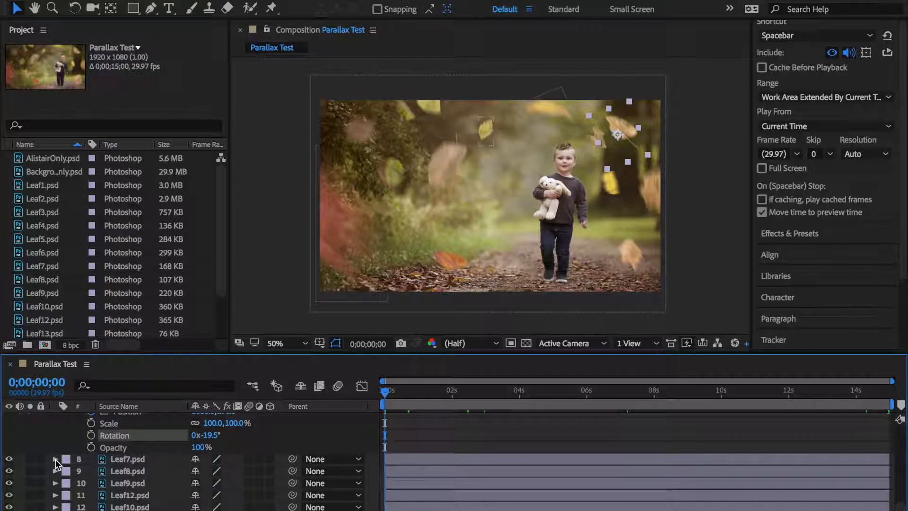
left_click(55, 459)
left_click(68, 460)
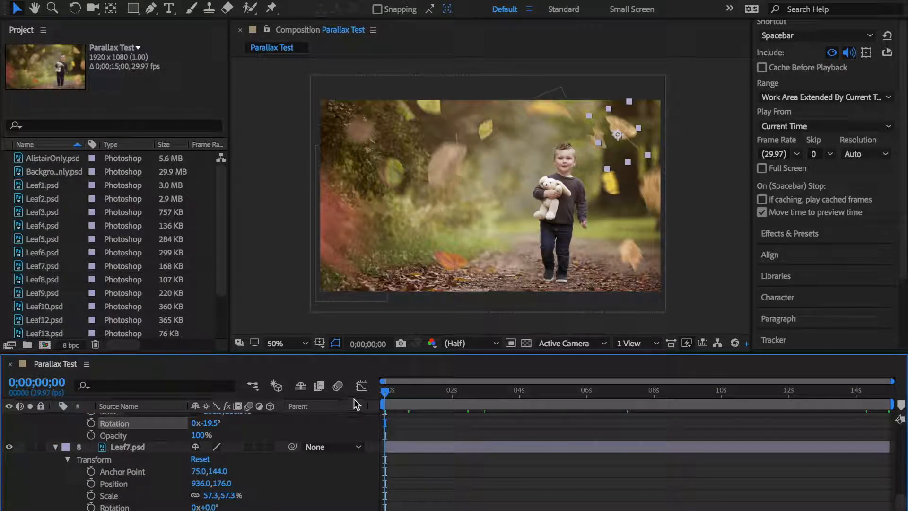
left_click(91, 484)
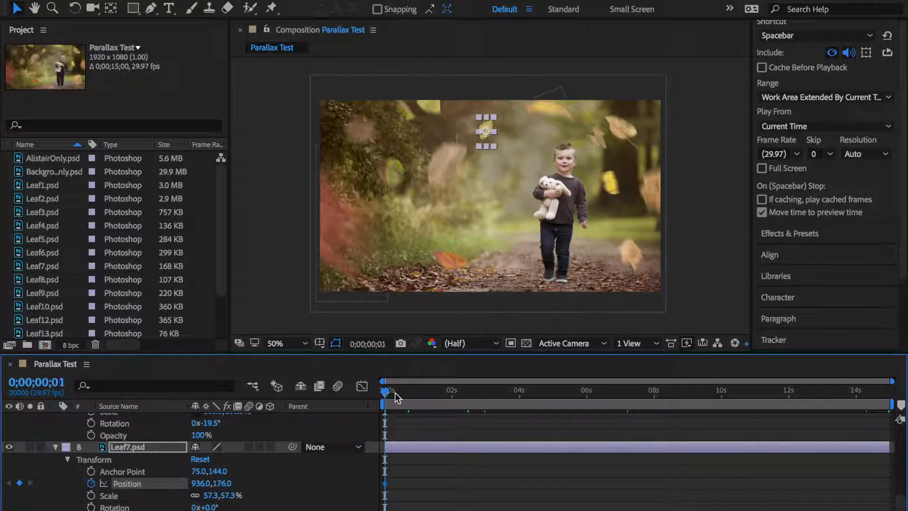
- Add Leaf7.psd's end Position keyframe at 0;00;14;29 by moving the leaf to about 800,284, then scrub back to 0;00;00;00
key("End")
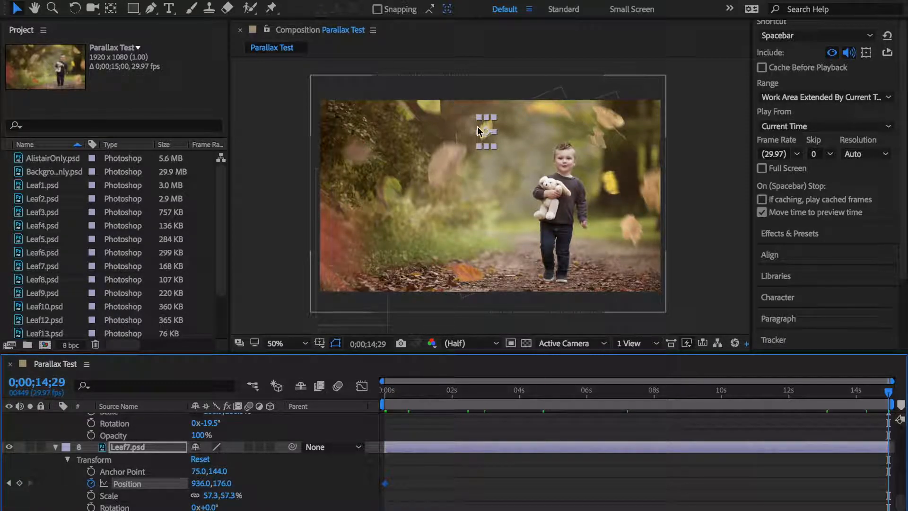
left_click_drag(486, 127, 462, 148)
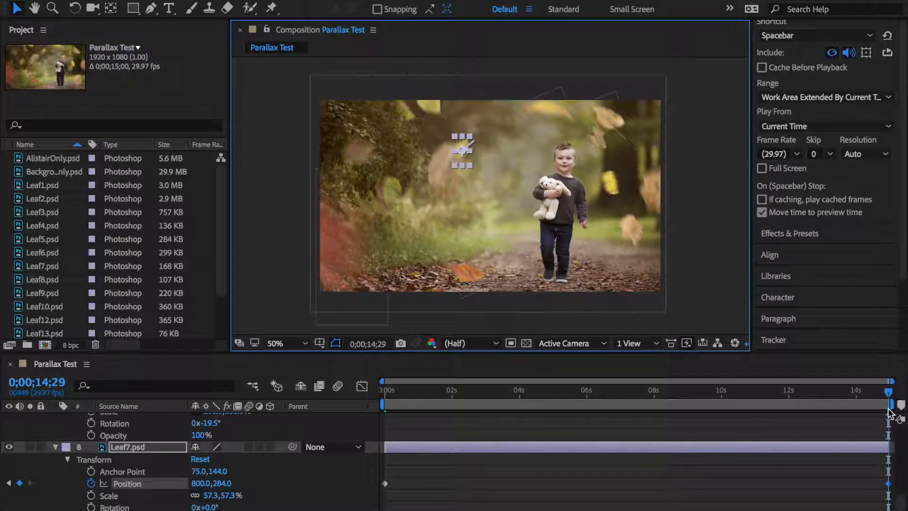
left_click_drag(888, 392, 196, 401)
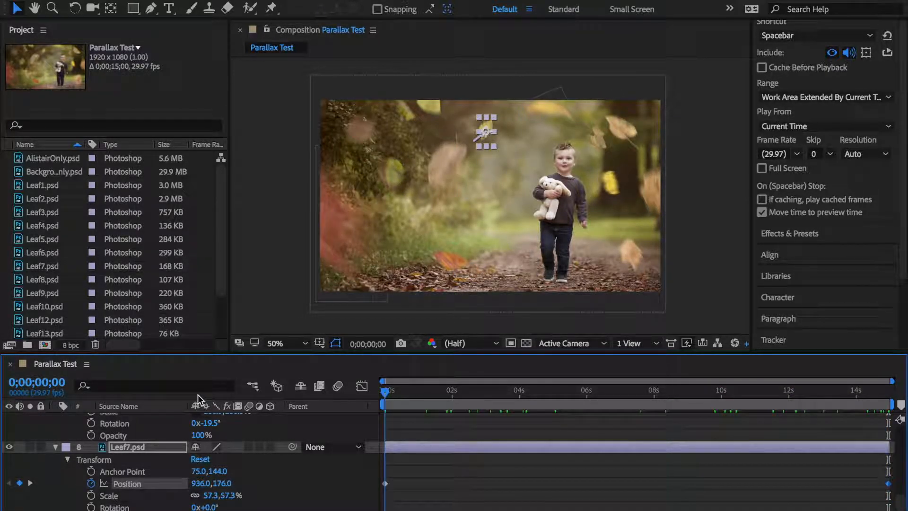
- Reveal Leaf8.psd's transform properties and start a Position keyframe at 0;00;00;00
scroll(120, 499, "down", 3)
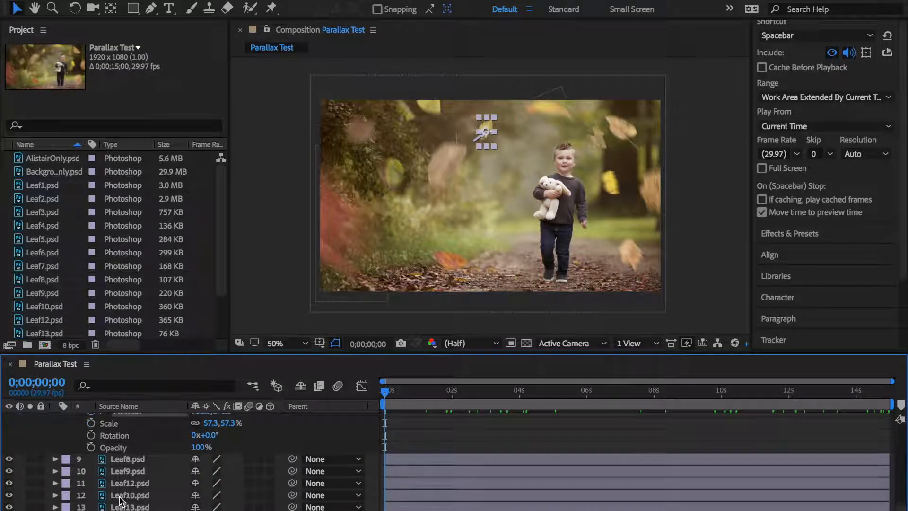
left_click(54, 460)
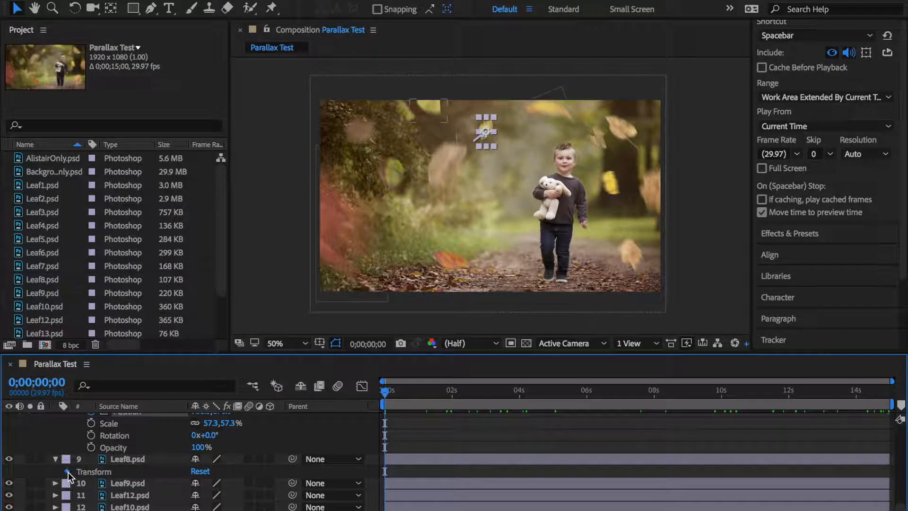
left_click(67, 472)
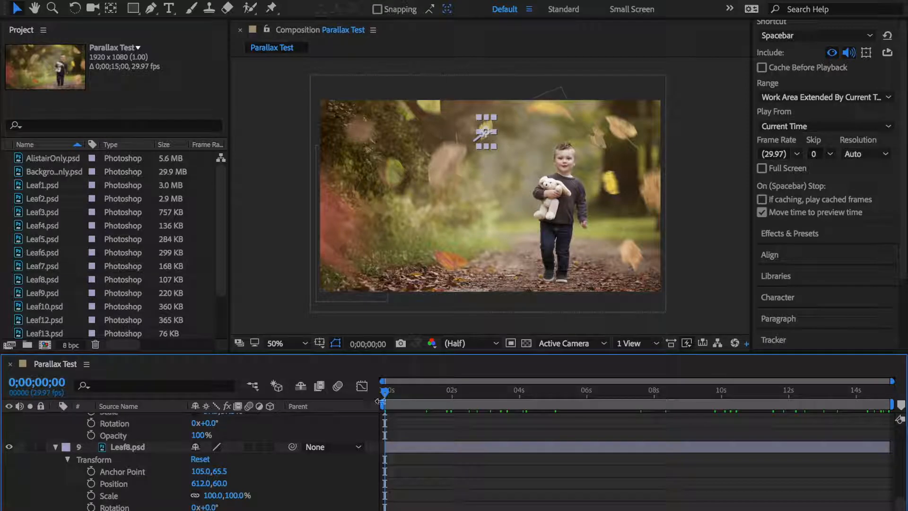
left_click(91, 483)
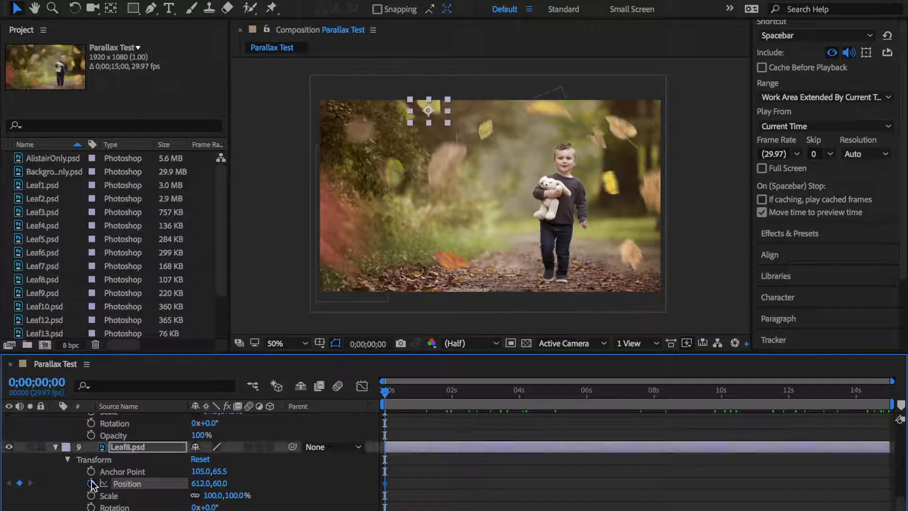
- Move Leaf8.psd's starting position at 0;00;00;00 to about 484,44 and rotate the leaf to about -15.3° with the Rotation tool
left_click_drag(437, 106, 415, 107)
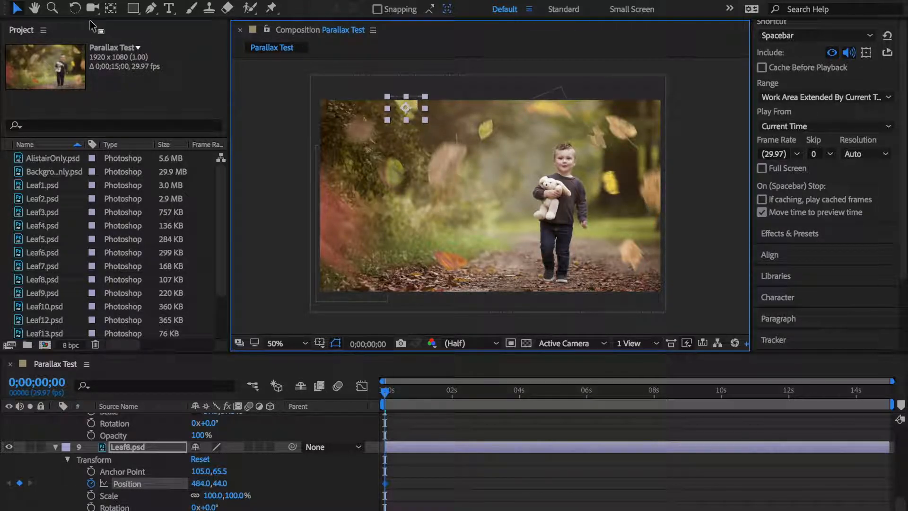
left_click(74, 8)
left_click_drag(388, 97, 413, 109)
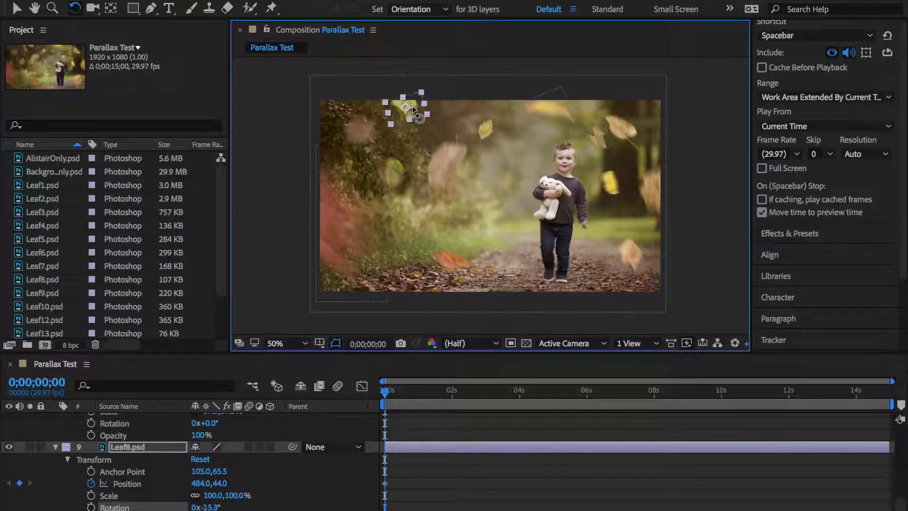
left_click(16, 8)
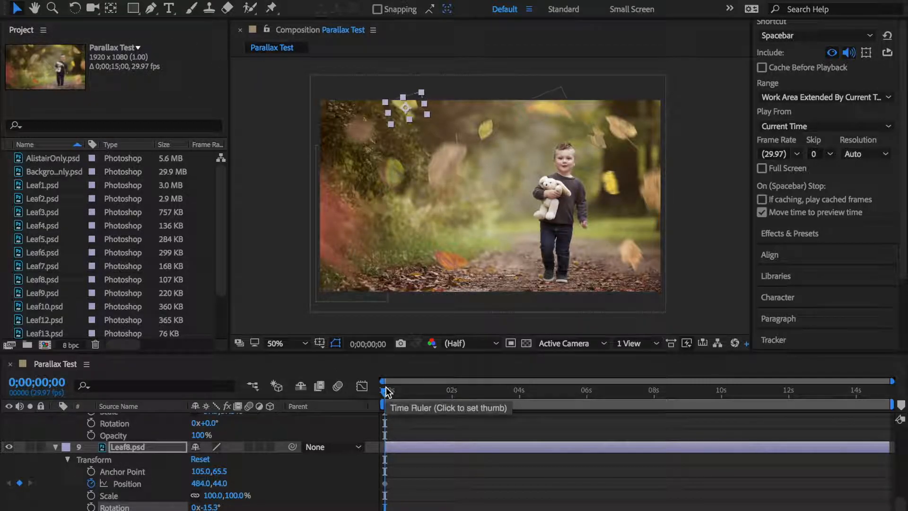
- Add Leaf8.psd's end Position keyframe at 0;00;14;29 by moving the leaf to about 396,48
left_click_drag(385, 393, 158, 407)
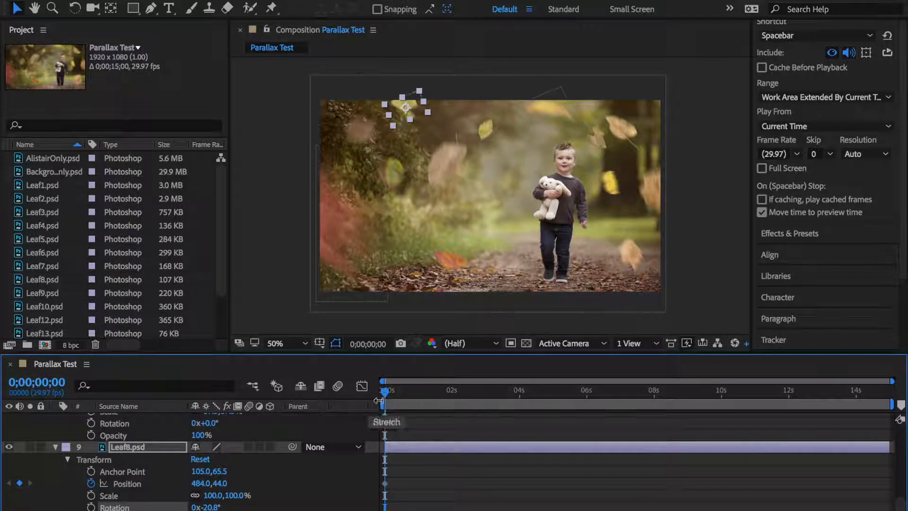
left_click_drag(385, 393, 905, 467)
left_click_drag(420, 105, 401, 104)
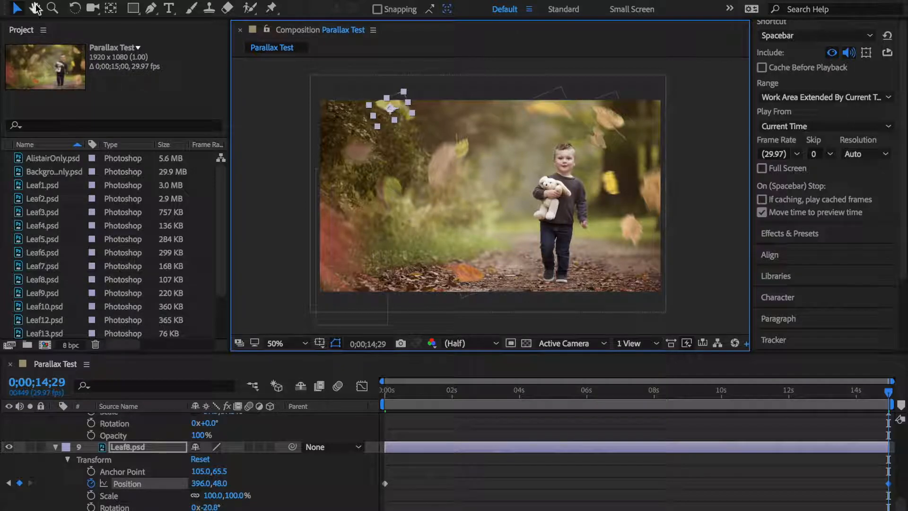
- Rotate Leaf8.psd to about -35.5° with the Rotation tool and shift its end position at 0;00;14;29 to about 348,16
left_click(74, 8)
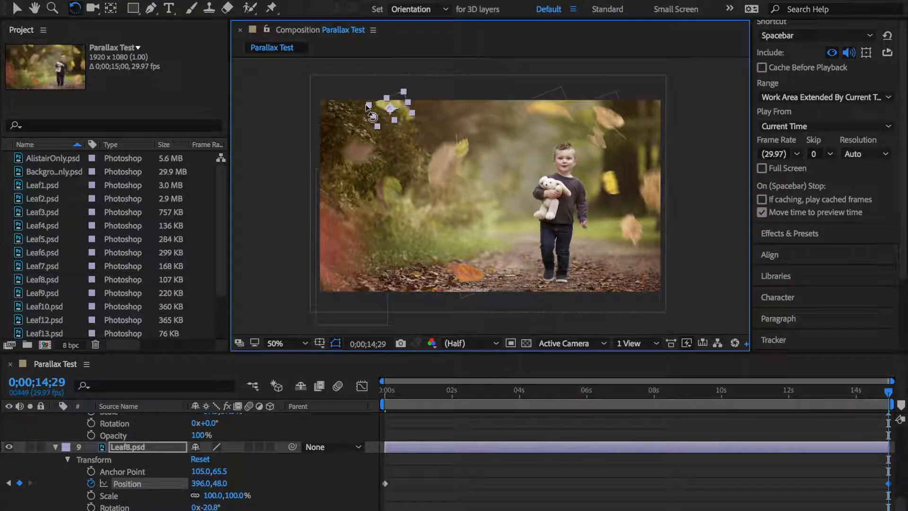
left_click_drag(368, 106, 366, 112)
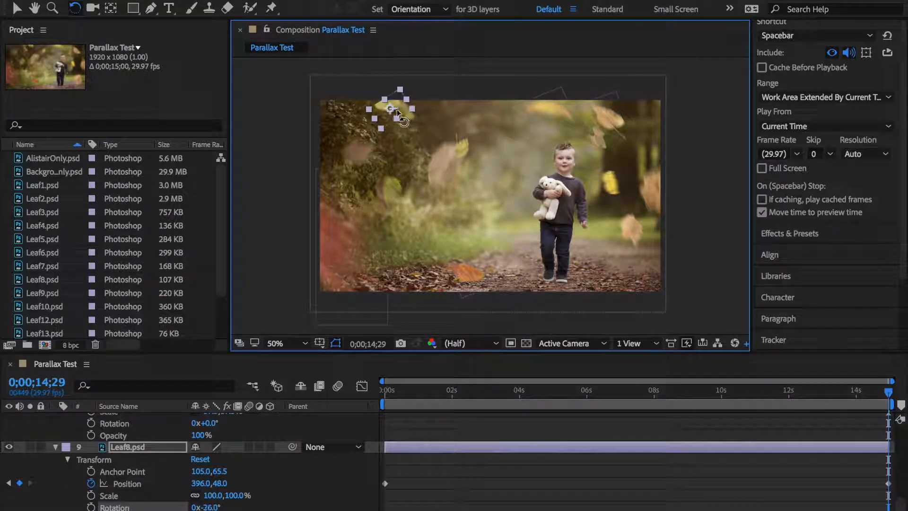
left_click_drag(372, 111, 369, 122)
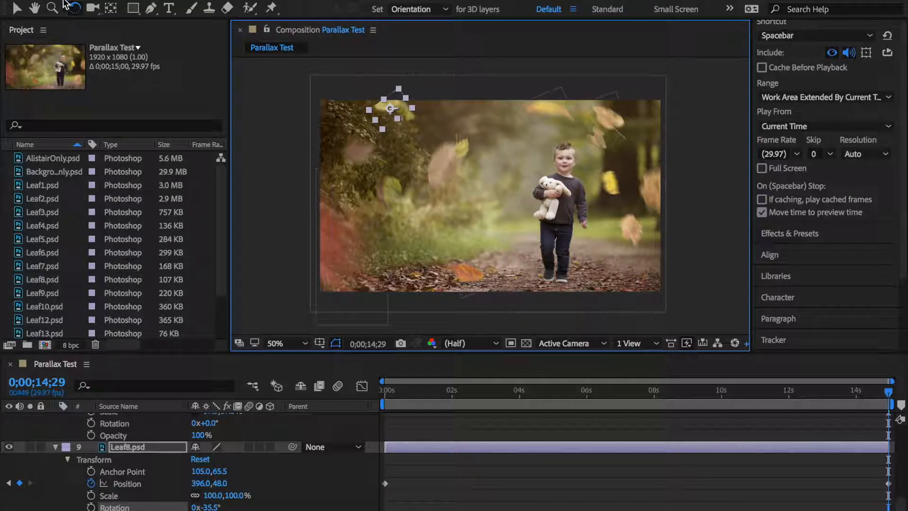
left_click(18, 8)
left_click_drag(401, 112, 394, 108)
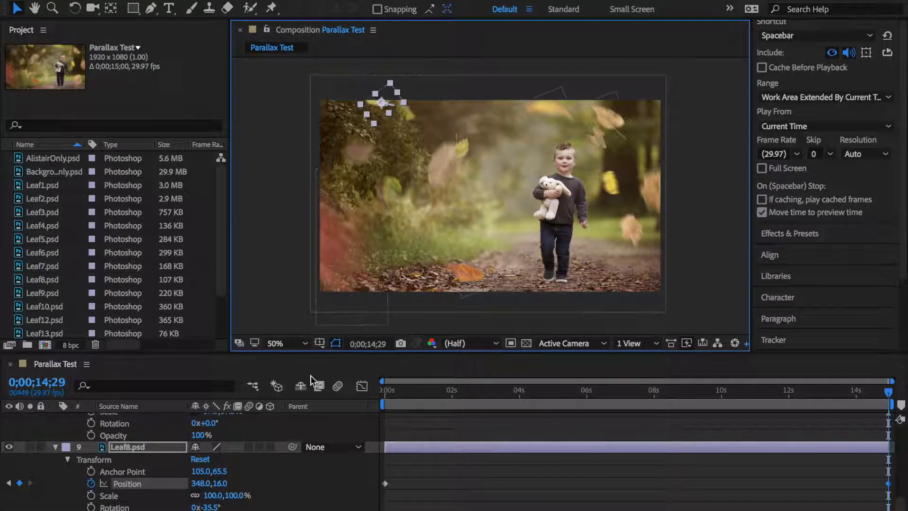
- Return to 0;00;00;00, reveal Leaf9.psd's transform properties and start a Position keyframe there
scroll(135, 449, "down", 2)
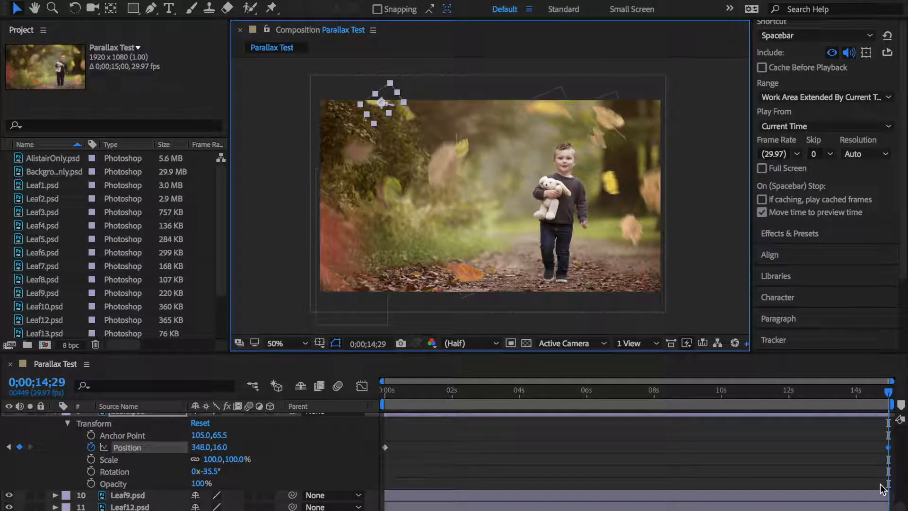
key("Home")
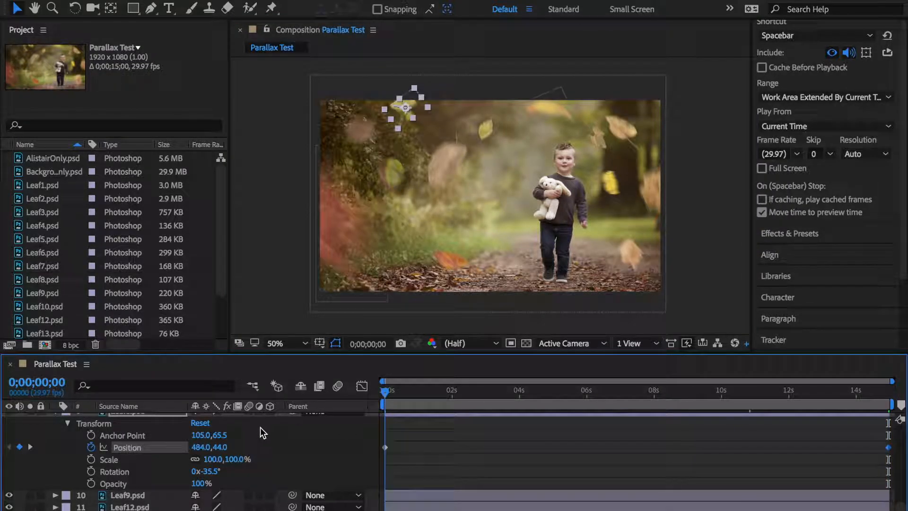
left_click(55, 495)
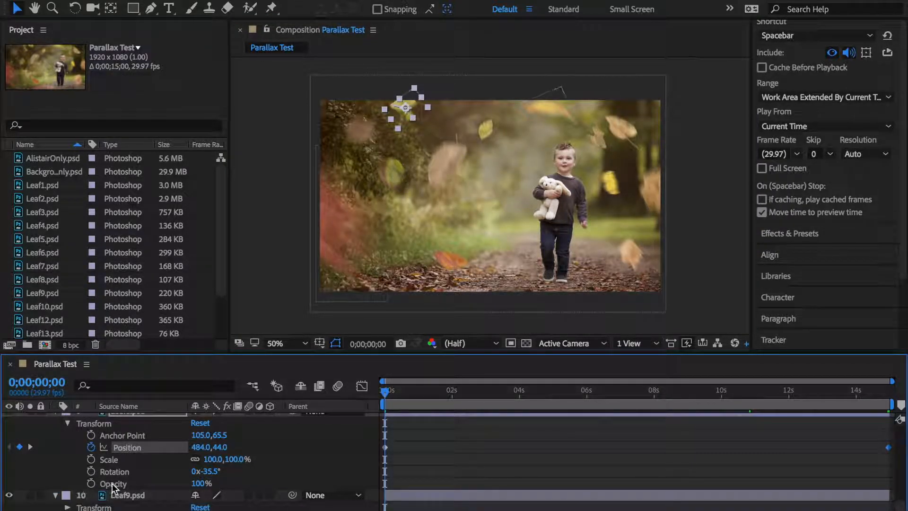
scroll(112, 483, "down", 3)
left_click(67, 447)
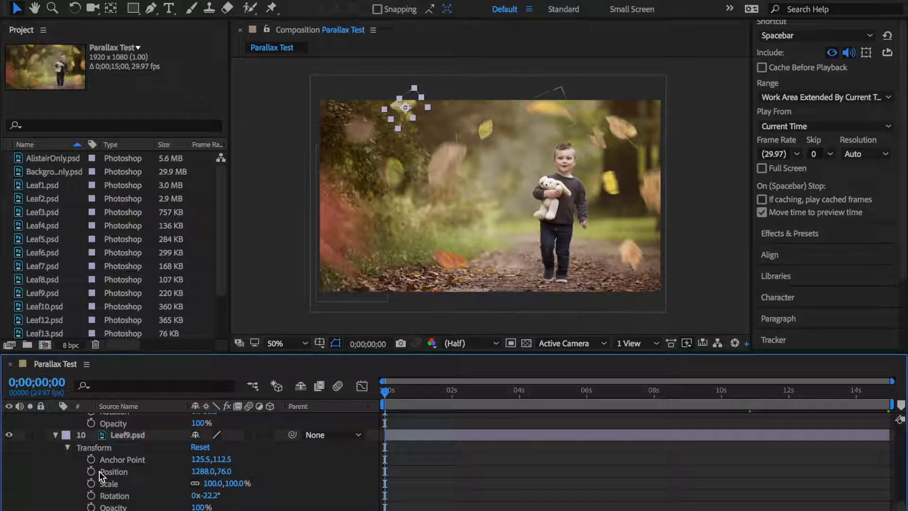
left_click(91, 472)
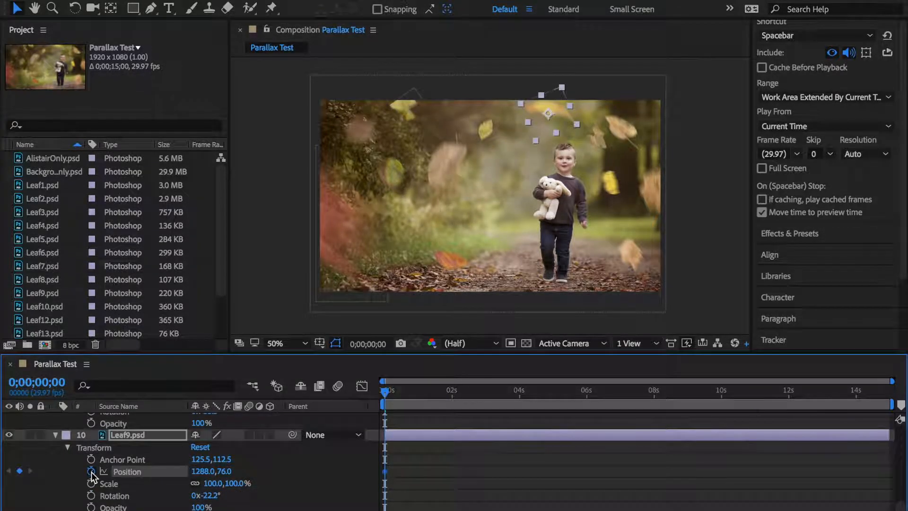
- Add Leaf9.psd's end Position keyframe at 0;00;14;29 by moving the leaf to about 1156,76
left_click_drag(385, 399, 888, 394)
mouse_move(555, 107)
left_mouse_down()
mouse_move(527, 112)
mouse_move(540, 108)
left_mouse_up()
- Rotate Leaf9.psd to about -51° with the Rotation tool and scrub through the timeline to check its motion
left_click(76, 9)
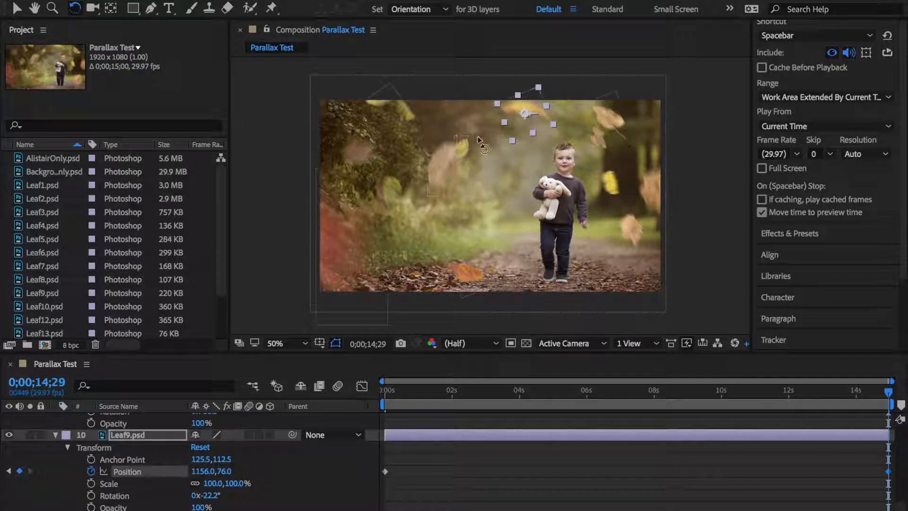
left_click_drag(493, 105, 484, 122)
left_click(16, 6)
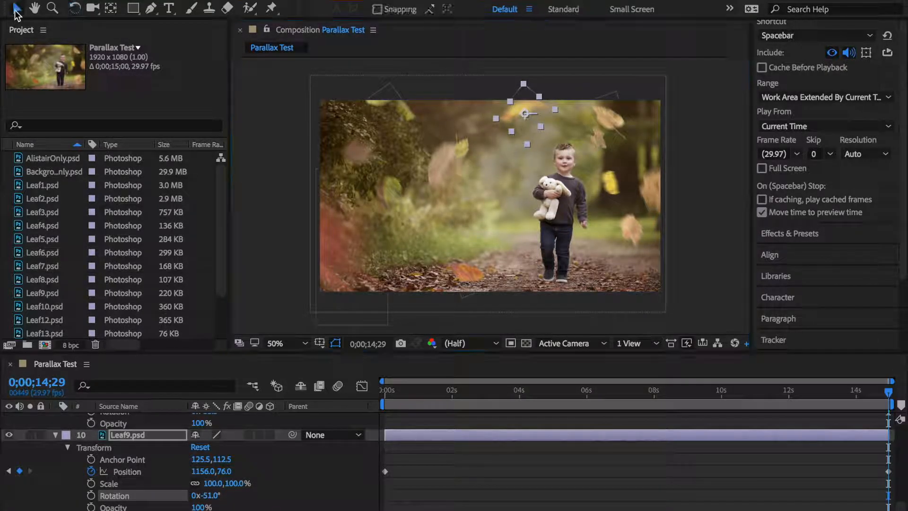
left_click_drag(888, 400, 354, 419)
left_click_drag(688, 405, 906, 419)
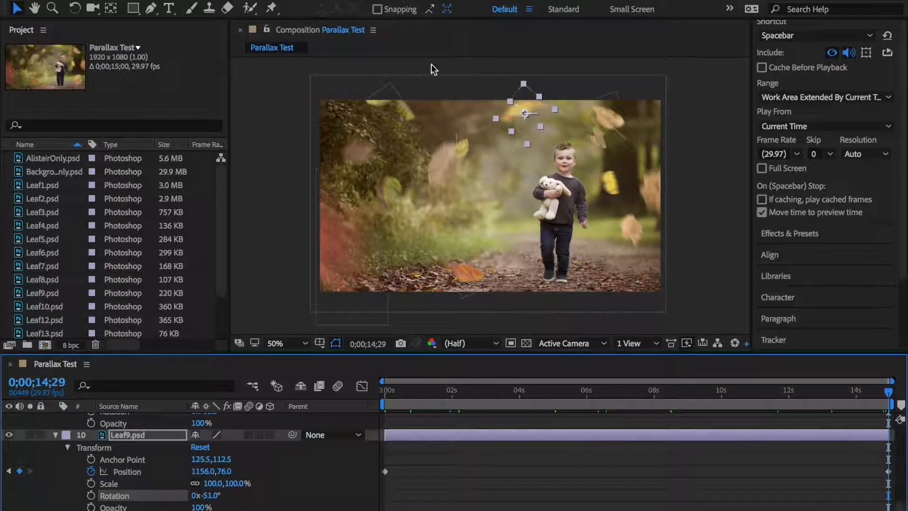
- Adjust Leaf9.psd's rotation to about -32.6° with the Rotation tool
left_click(74, 9)
left_click_drag(495, 119, 492, 109)
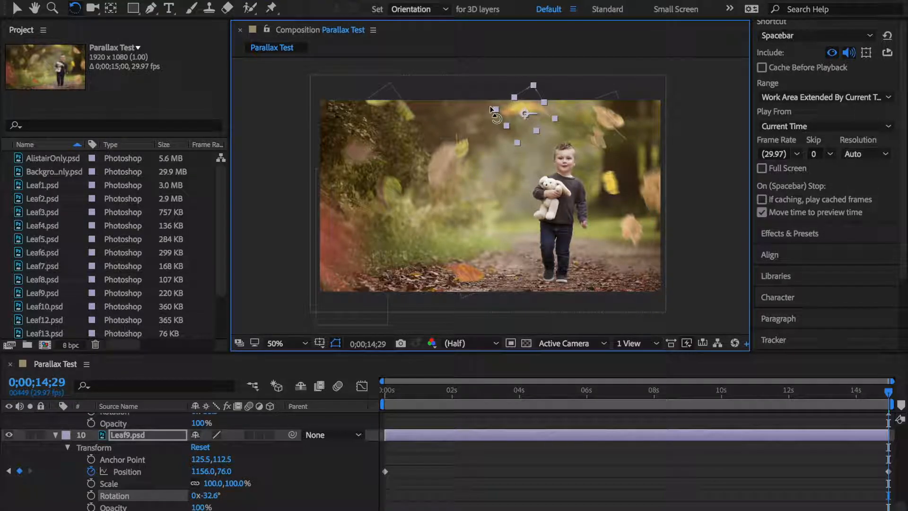
left_click(16, 8)
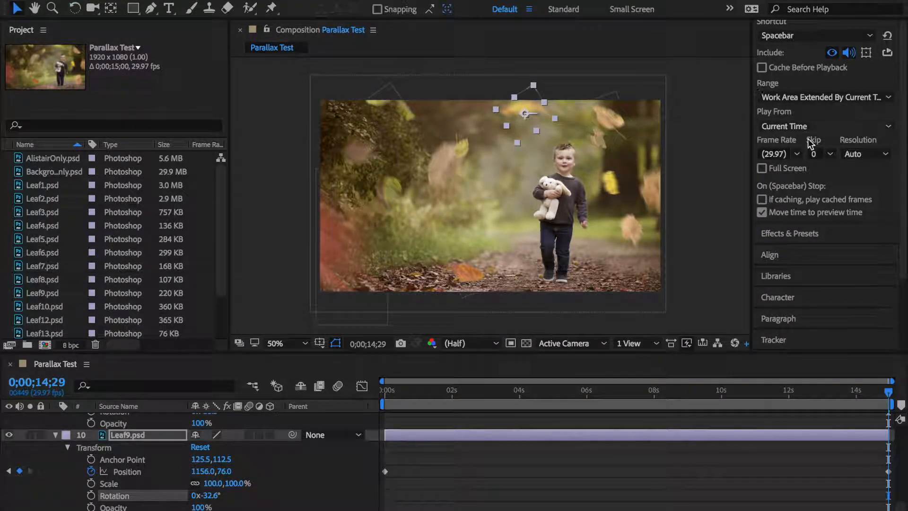
- Scrub and preview the composition to check the motion of the animated leaves
left_click_drag(889, 395, 492, 410)
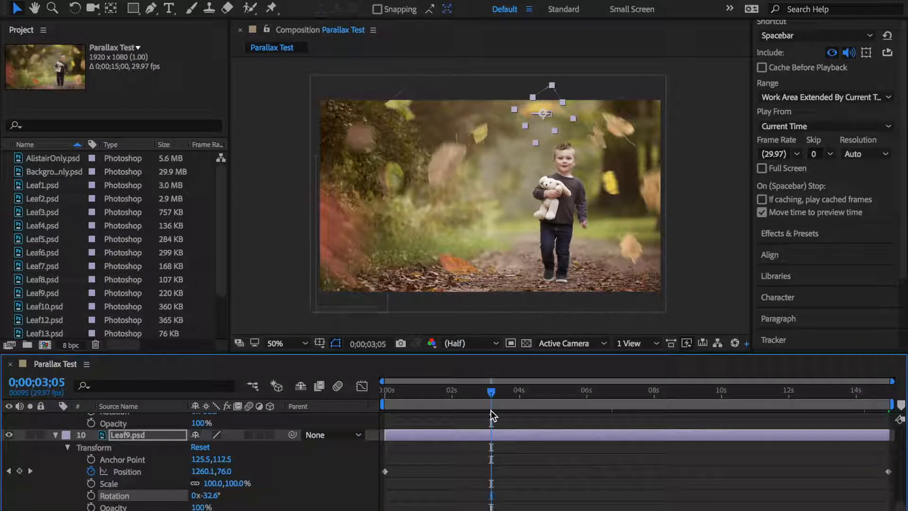
key("End")
key("space")
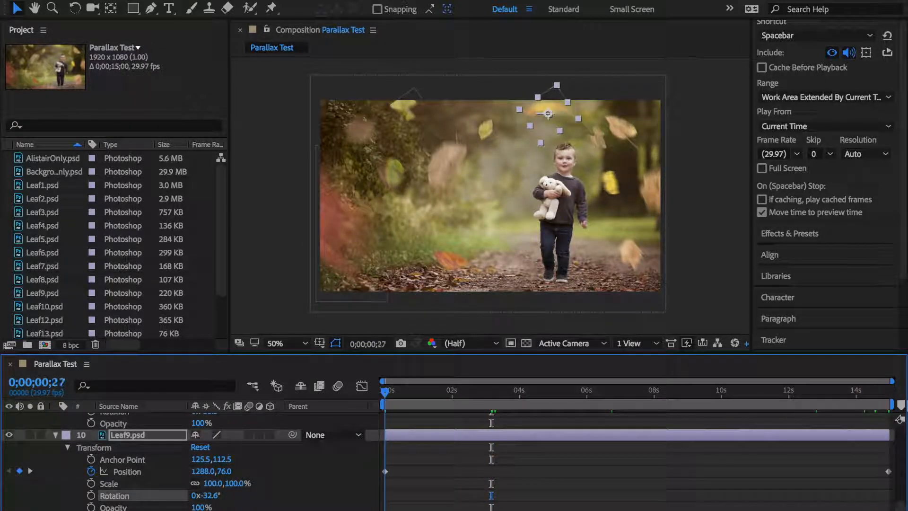
key("End")
- Return to 0;00;00;00, reveal Leaf12.psd's transform properties and start a Position keyframe there
key("Home")
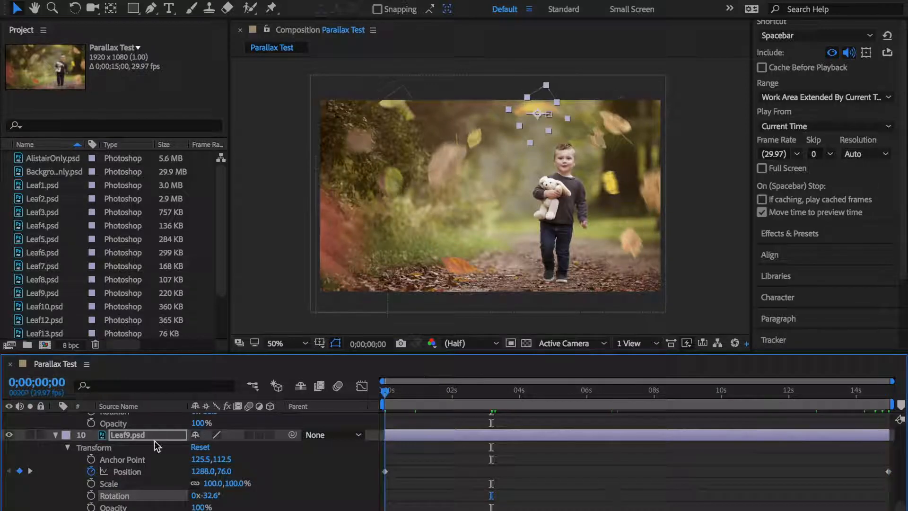
scroll(132, 451, "down", 3)
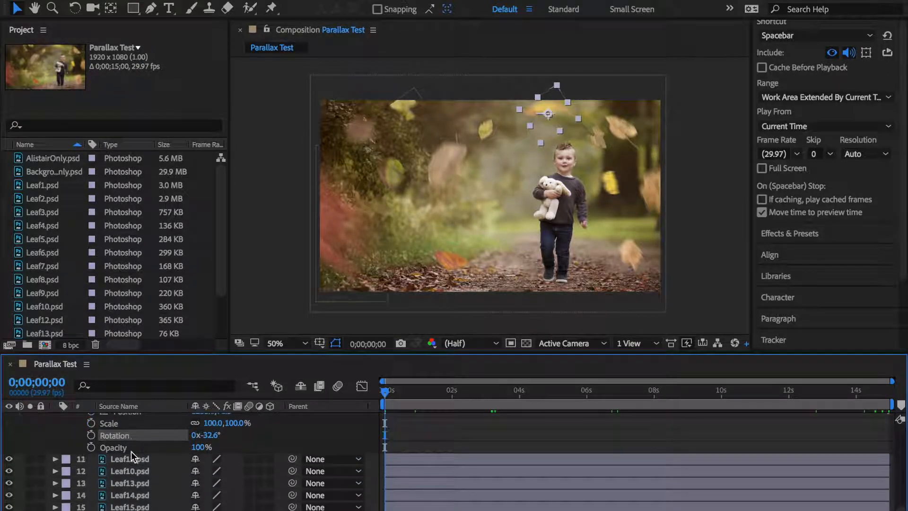
left_click(55, 459)
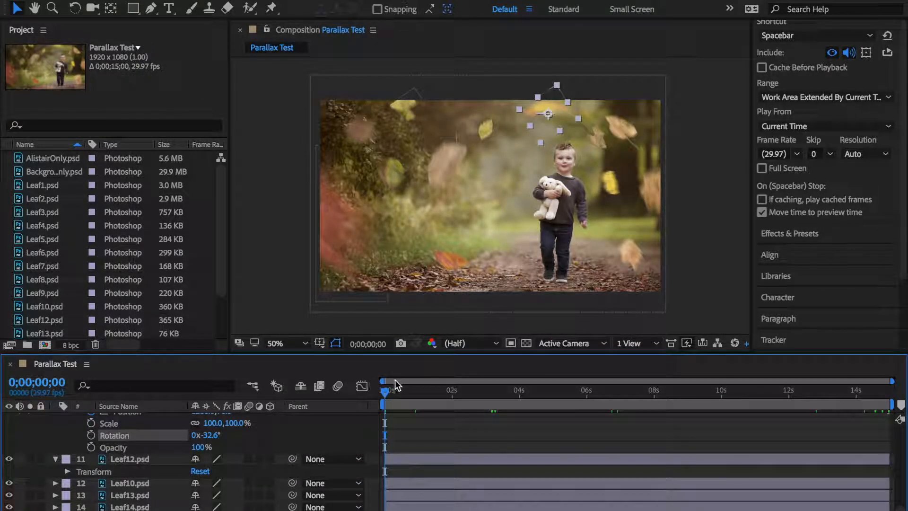
left_click(67, 471)
scroll(124, 481, "down", 2)
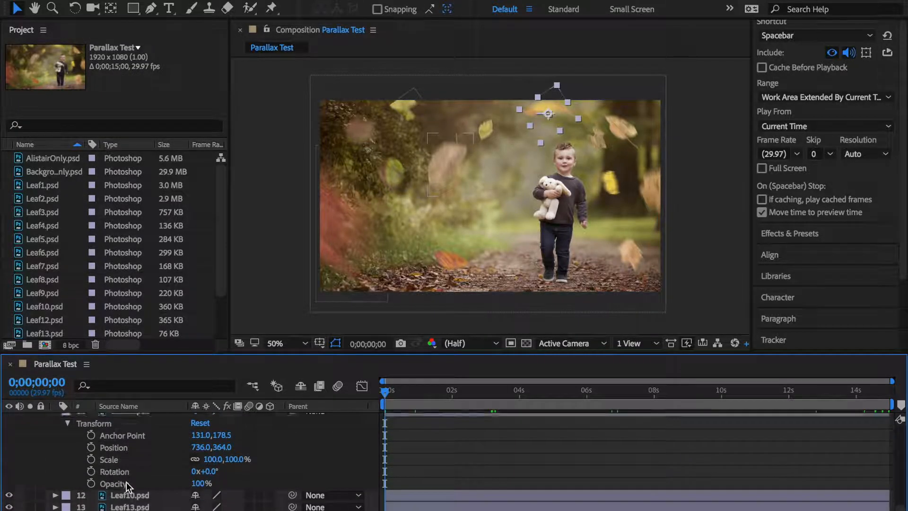
scroll(126, 481, "down", 1)
left_click(91, 435)
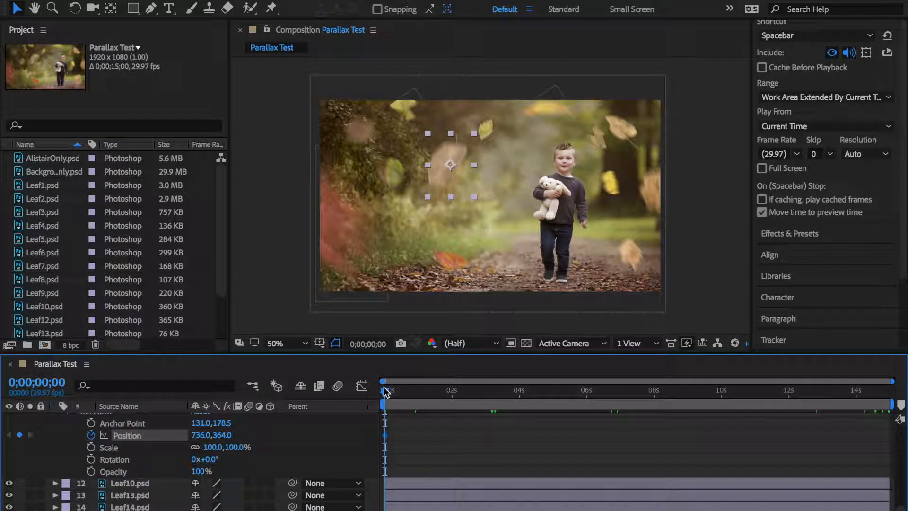
- Add Leaf12.psd's end Position keyframe at 0;00;14;29 by moving the leaf to about 700,524, and rotate it to about -2.4°
left_click_drag(385, 391, 889, 392)
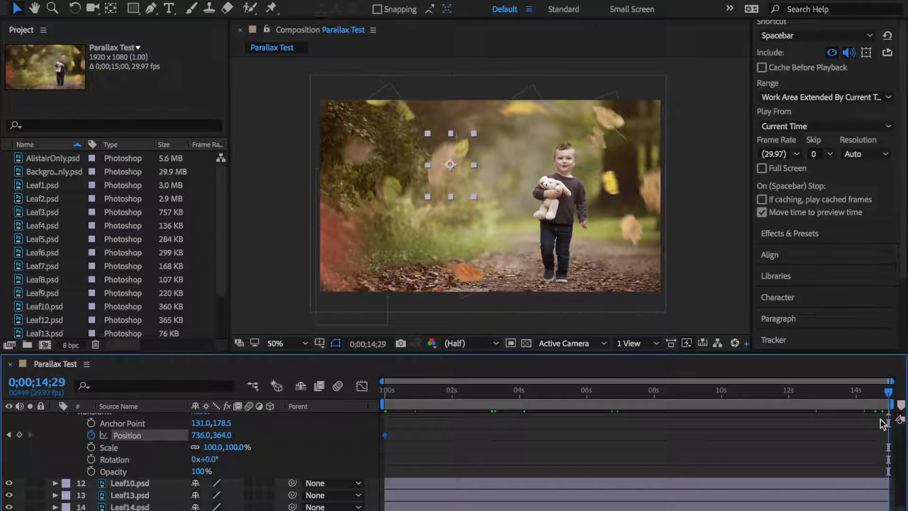
mouse_move(435, 176)
left_mouse_down()
mouse_move(424, 191)
mouse_move(432, 192)
left_mouse_up()
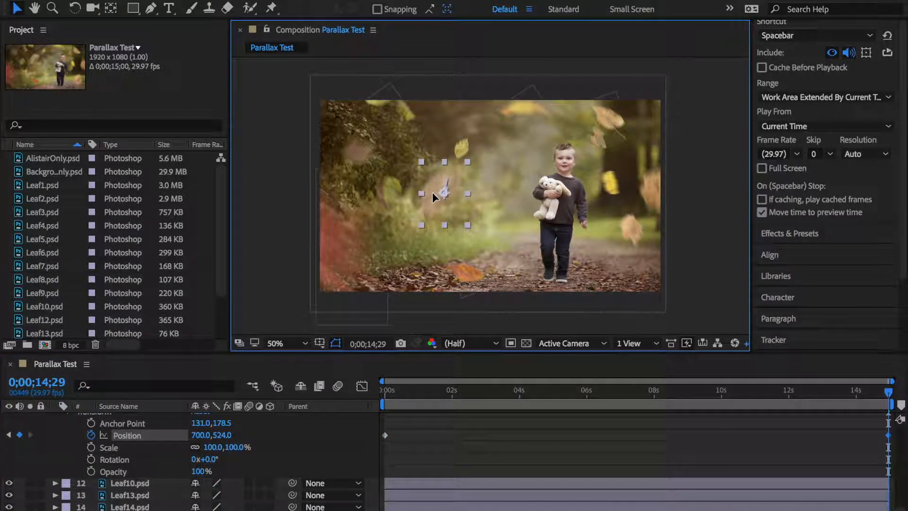
left_click(74, 8)
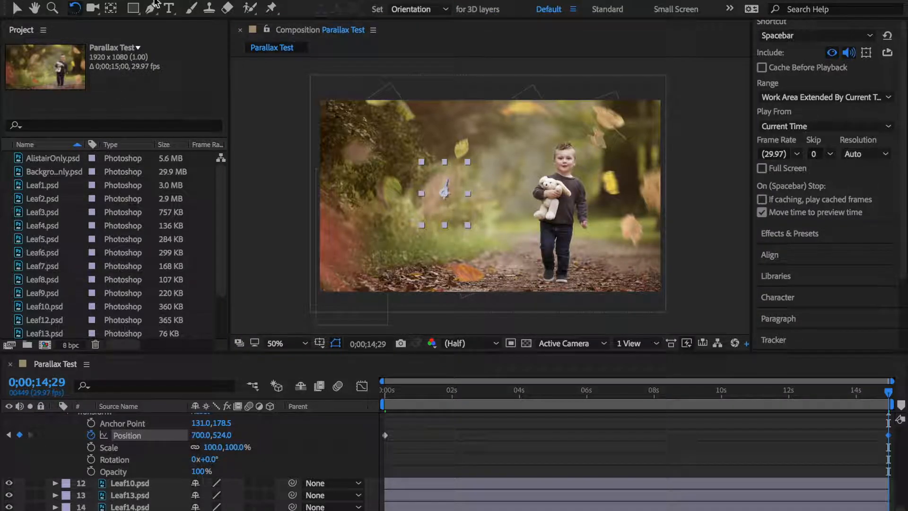
left_click_drag(425, 226, 427, 238)
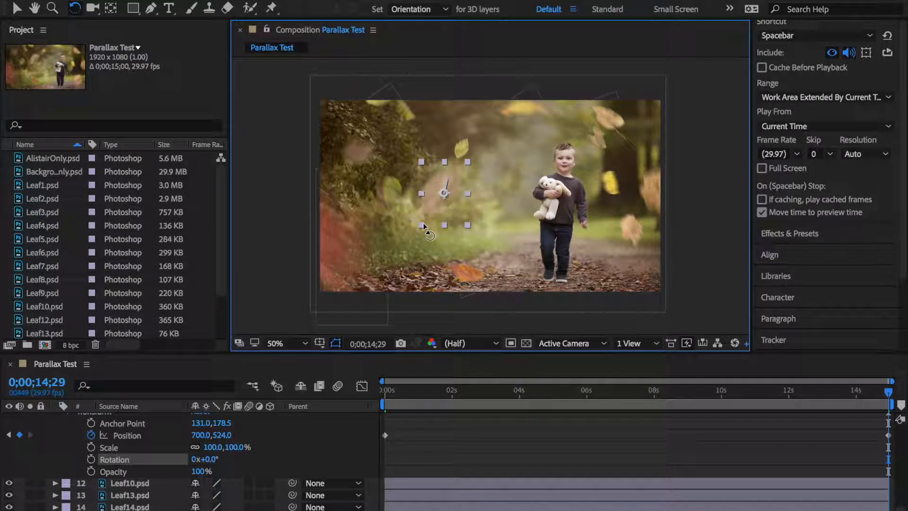
left_click_drag(424, 227, 425, 230)
key("v")
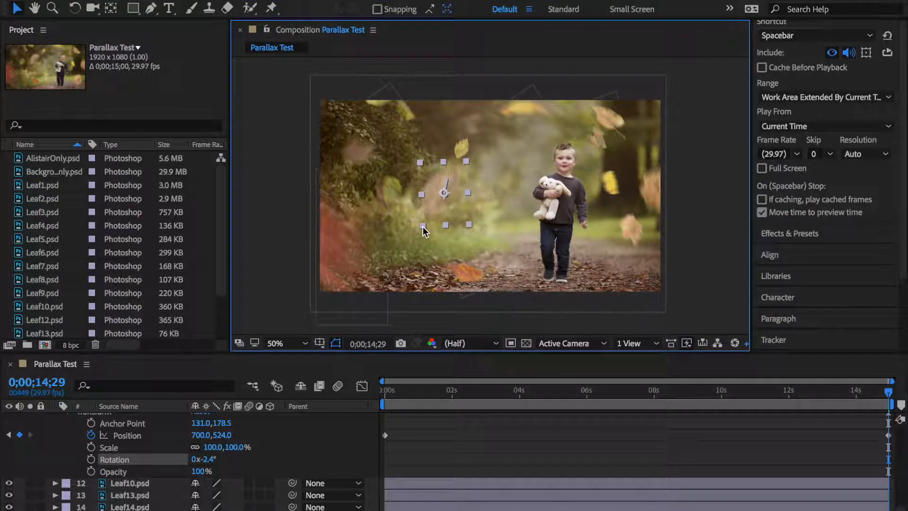
- Shrink Leaf12.psd to about 57.9% scale, add a Scale keyframe at 0;00;14;29 and scrub the timeline to check
left_click_drag(423, 227, 434, 216)
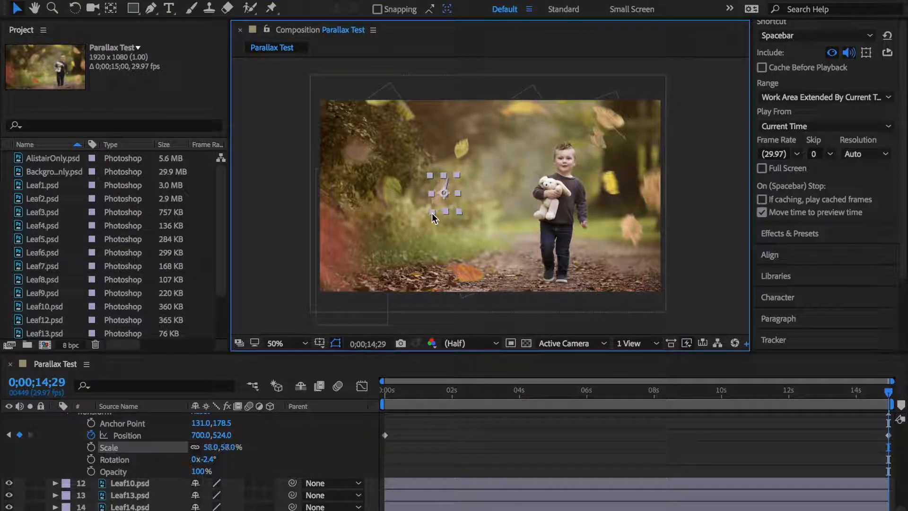
left_click(95, 447)
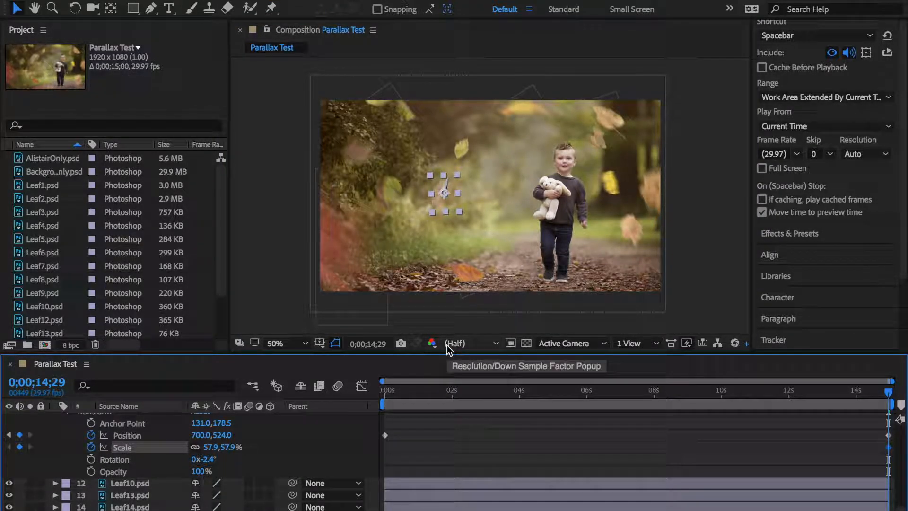
left_click_drag(889, 395, 896, 344)
- Return to 0;00;00;00, reveal Leaf10.psd's transform properties and start a Position keyframe there
key("Home")
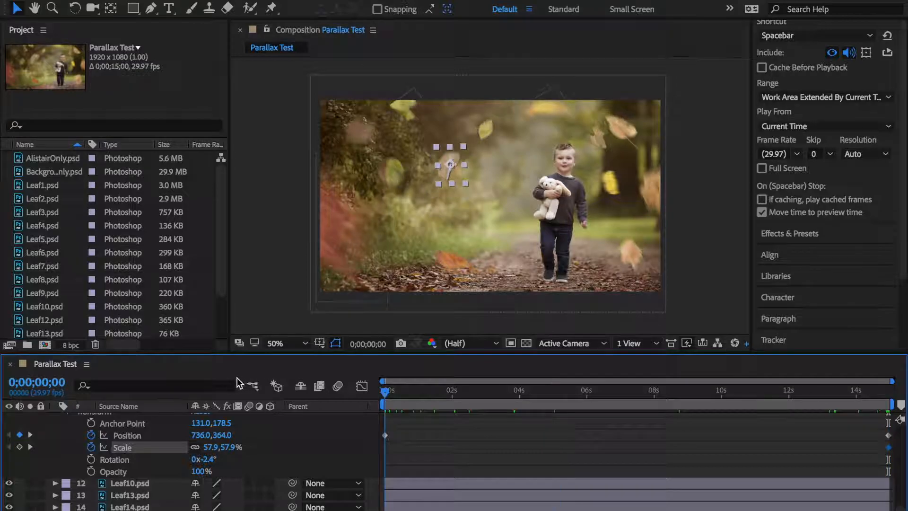
scroll(105, 474, "down", 1)
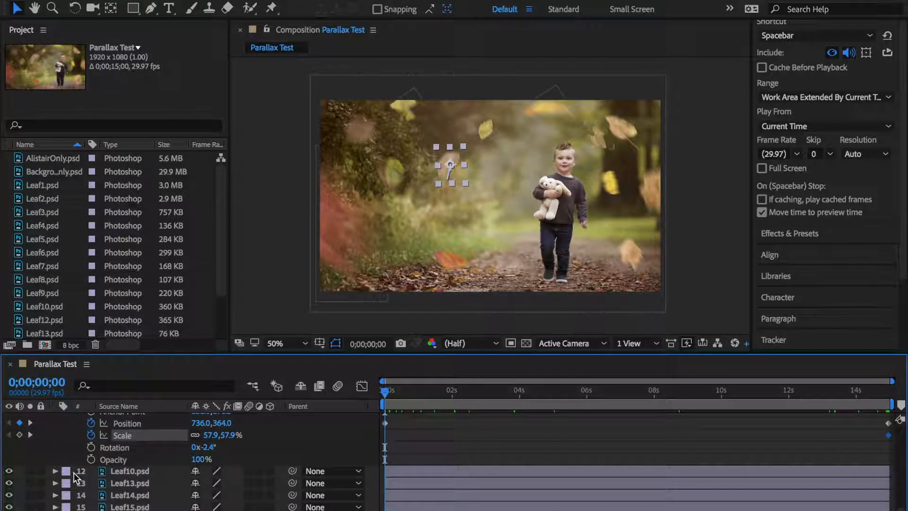
left_click(55, 471)
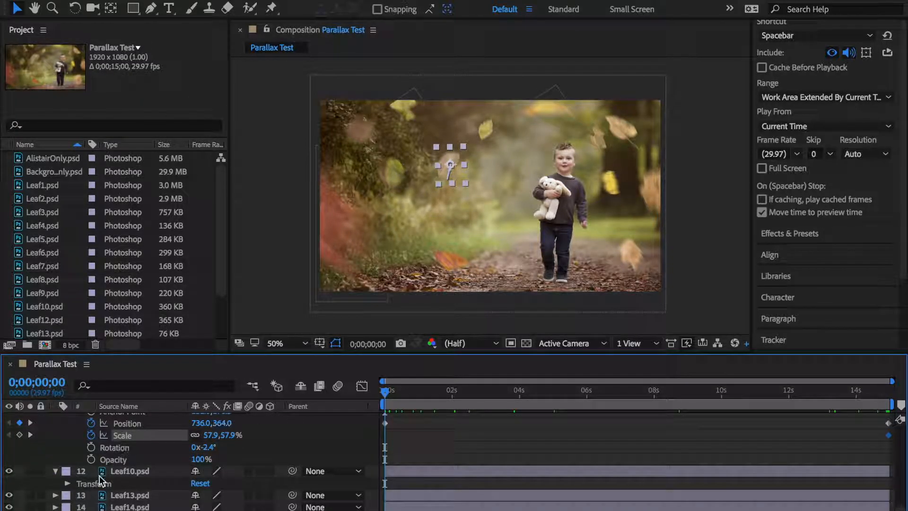
left_click(66, 484)
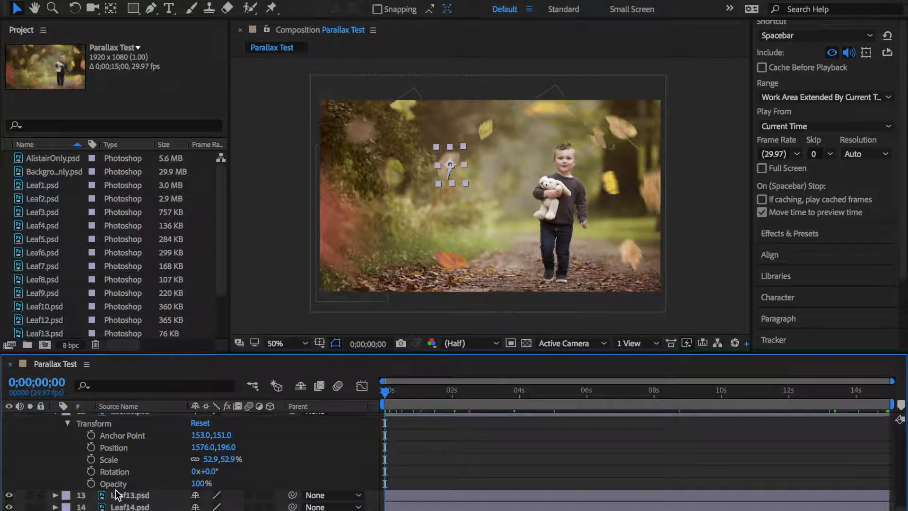
scroll(91, 455, "down", 1)
left_click(91, 436)
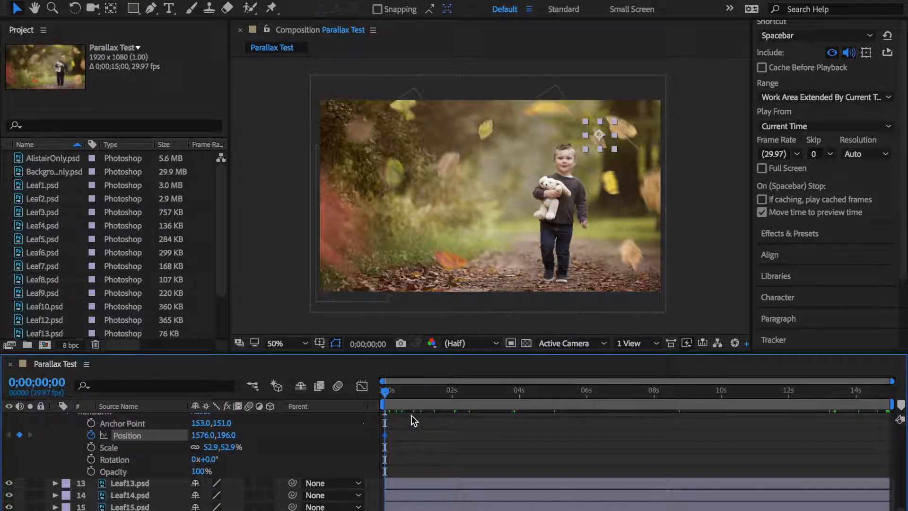
- Add Leaf10.psd's end Position keyframe at 0;00;14;29 by moving the leaf to about 1448,92, and rescale it to about 60.8 by 42.3%
left_click_drag(383, 390, 889, 391)
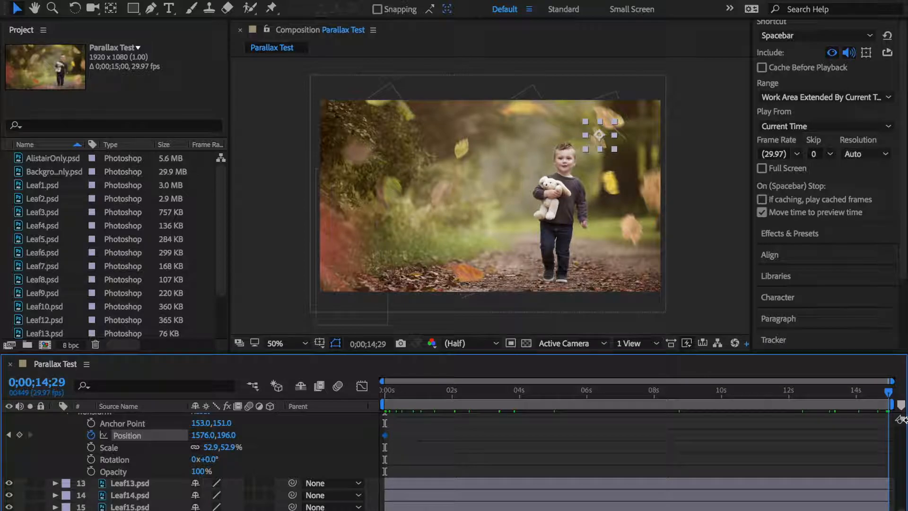
left_click(584, 123)
mouse_move(585, 124)
left_mouse_down()
mouse_move(573, 118)
mouse_move(597, 137)
mouse_move(583, 124)
left_mouse_up()
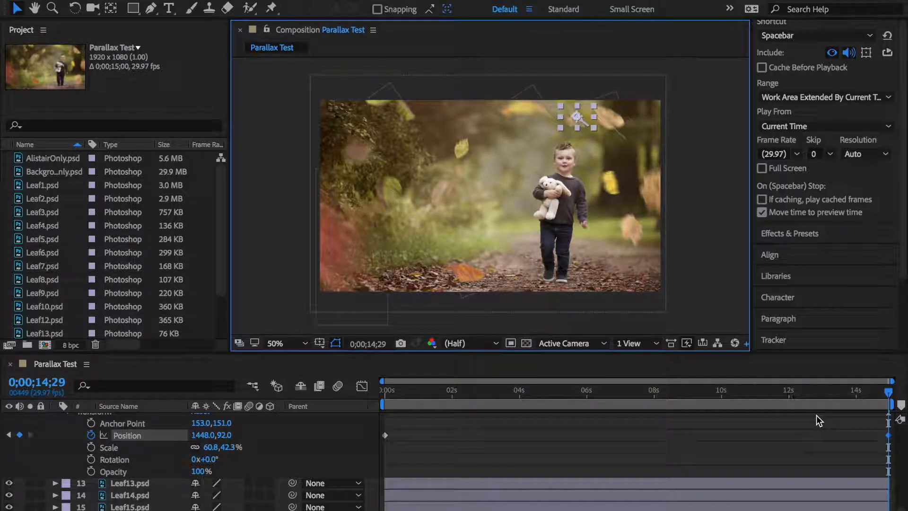
- Return to 0;00;00;00, reveal Leaf13.psd's transform properties and start a Position keyframe there, keeping the leaf at its original location
left_click_drag(887, 402, 382, 453)
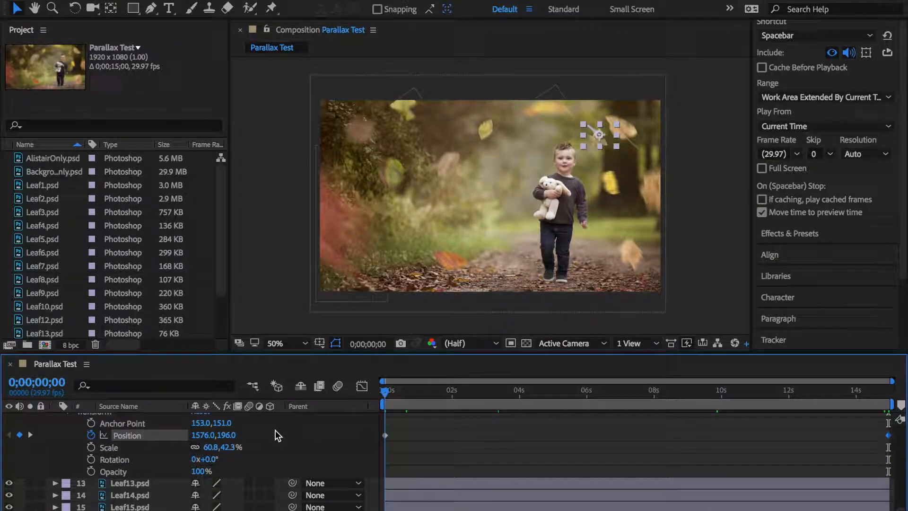
left_click(56, 483)
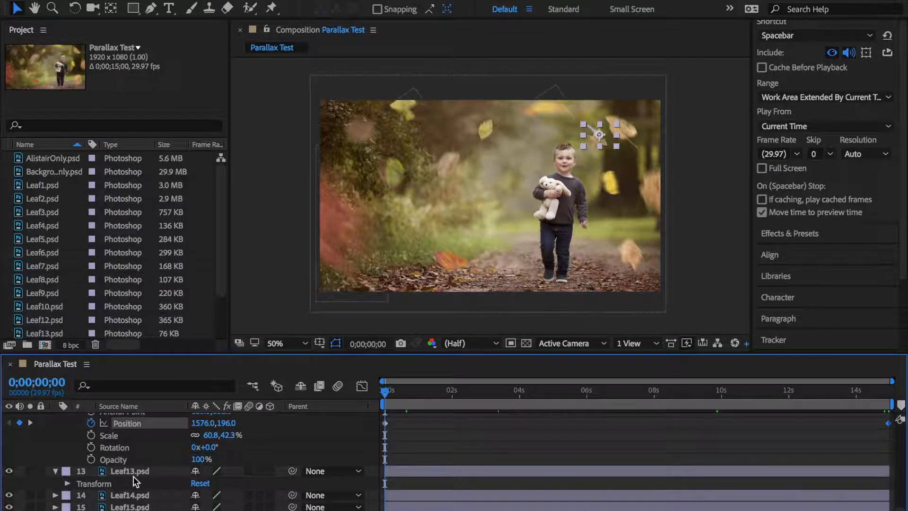
left_click(68, 482)
scroll(142, 474, "down", 1)
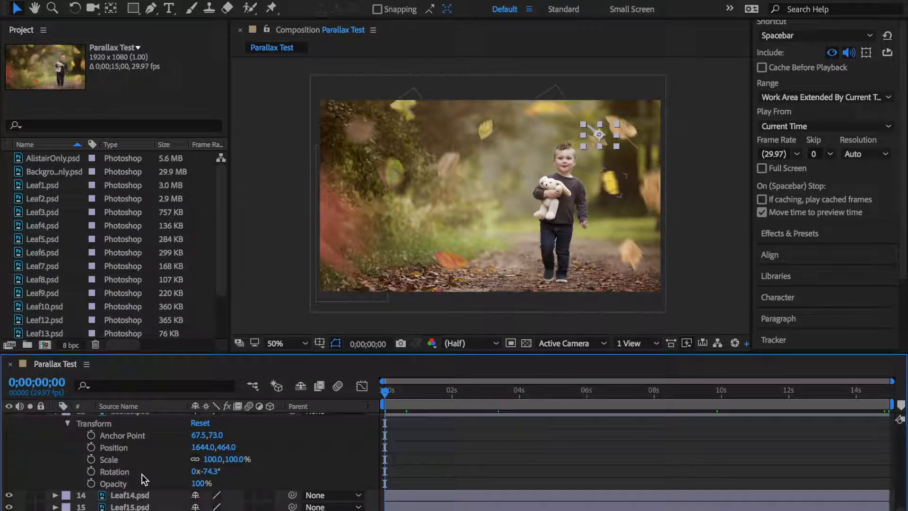
left_click(114, 448)
left_click(91, 447)
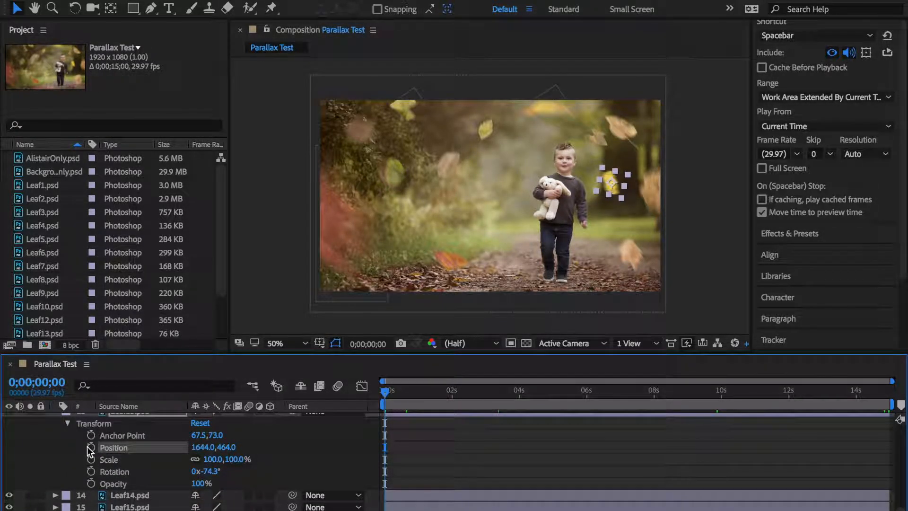
left_click_drag(612, 185, 619, 167)
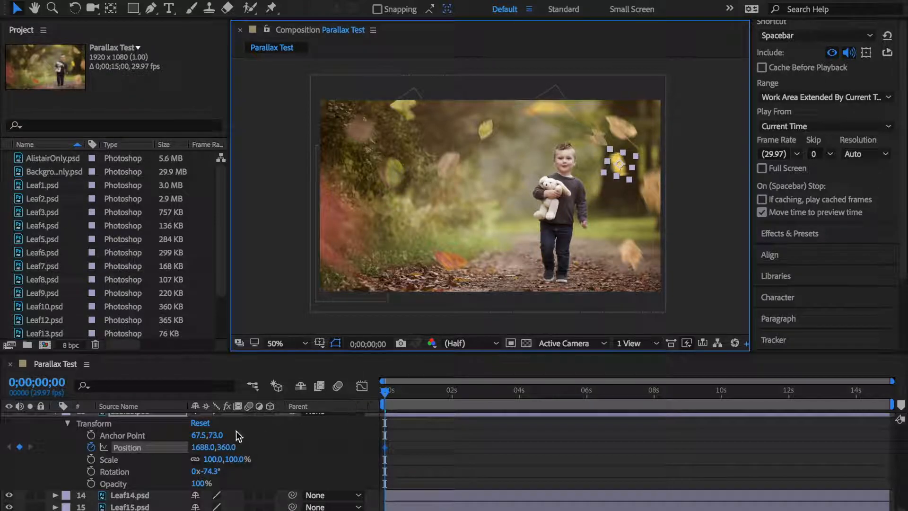
key("super+z")
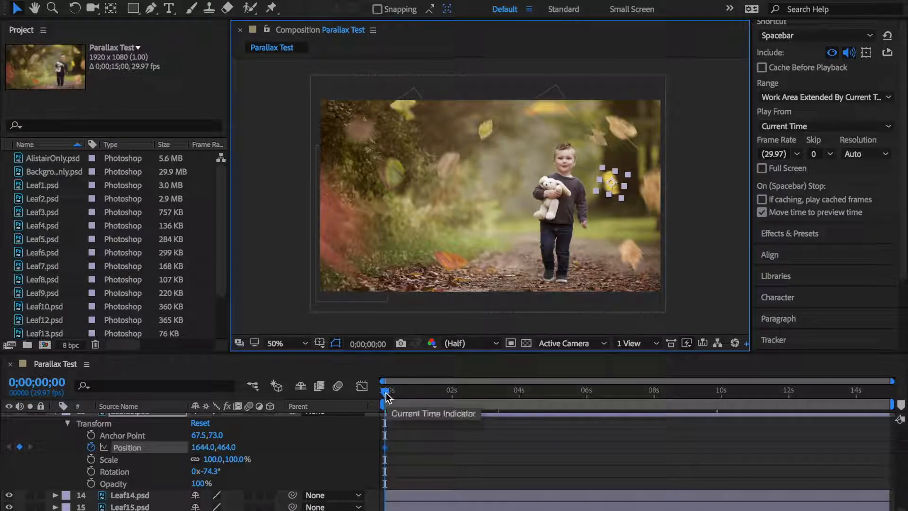
- Add Leaf13.psd's end Position keyframe at 0;00;14;29 by moving the leaf to about 1660,328
left_click_drag(385, 393, 907, 385)
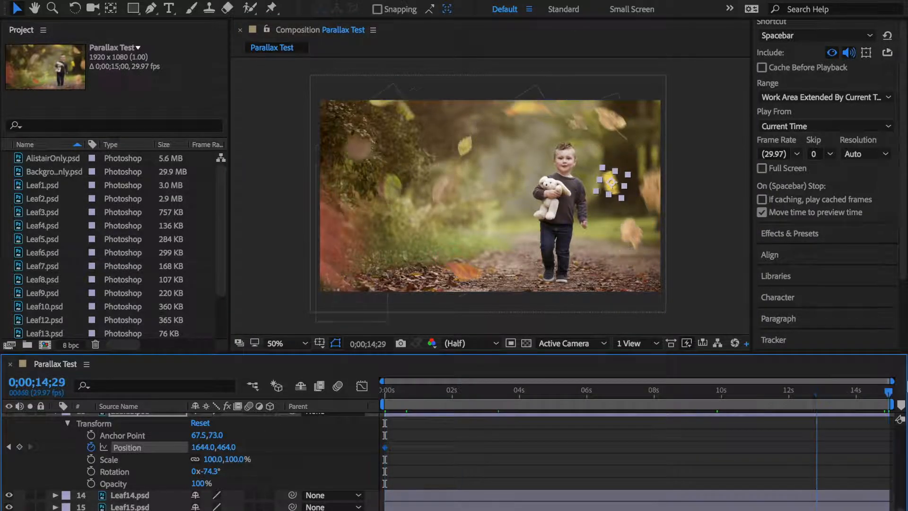
left_click(613, 183)
left_click_drag(613, 183, 616, 151)
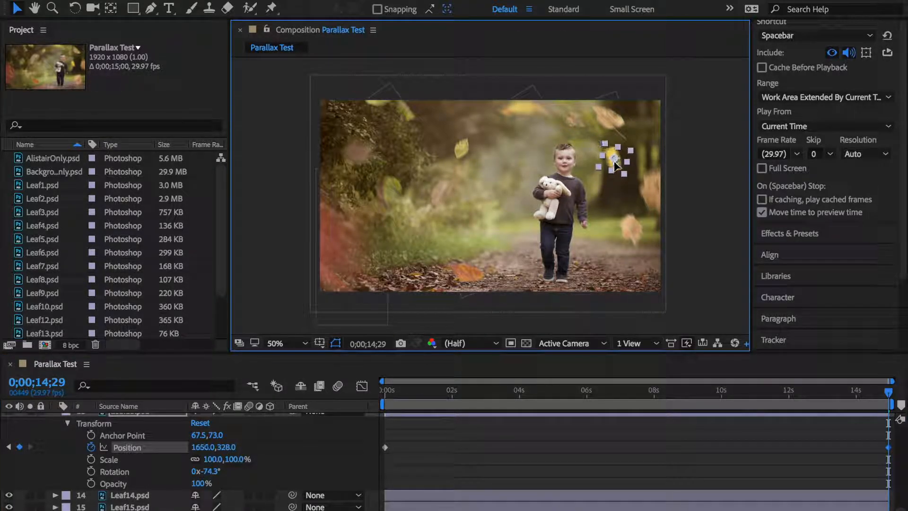
- Return to 0;00;00;00, reveal Leaf14.psd's transform properties and start a Position keyframe there
left_click_drag(888, 392, 324, 396)
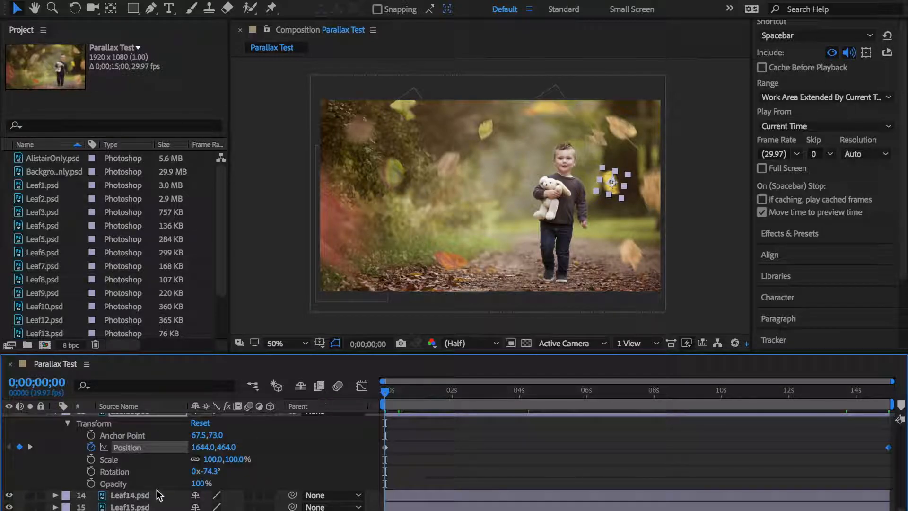
left_click(55, 496)
left_click(92, 499)
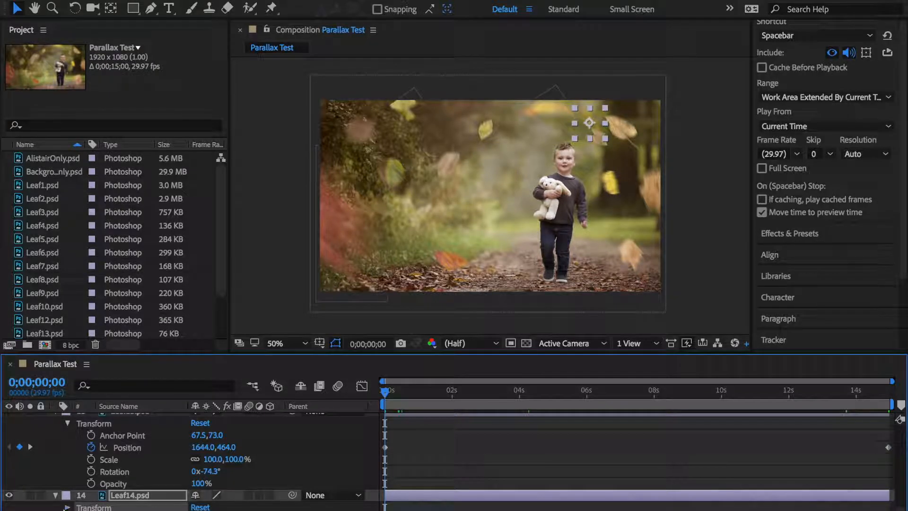
left_click(67, 507)
scroll(67, 473, "down", 3)
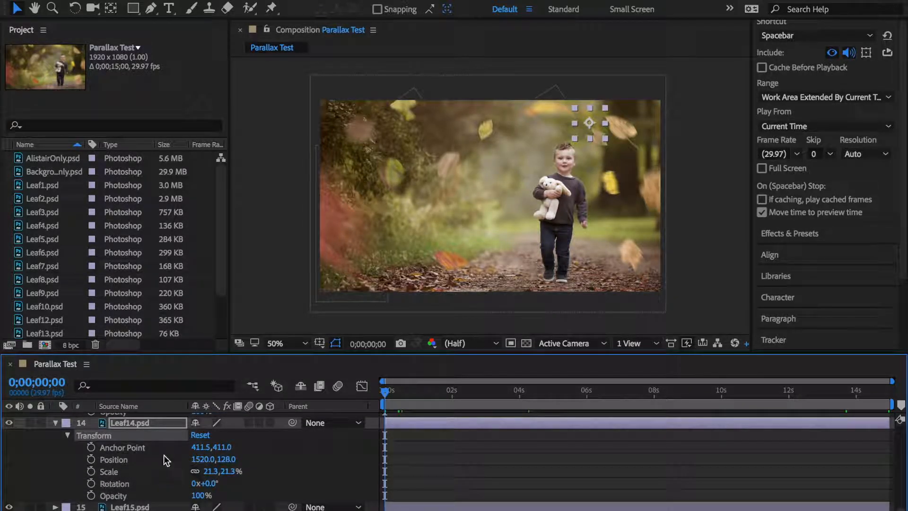
left_click(91, 459)
left_click_drag(594, 129, 578, 117)
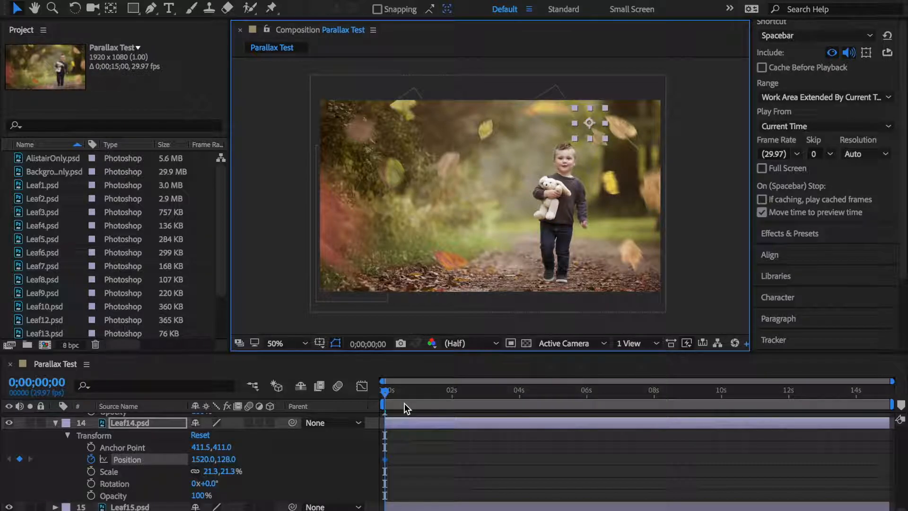
- Add Leaf14.psd's end Position keyframe at 0;00;14;29 by moving the leaf to about 1356,76
left_click(384, 392)
key("End")
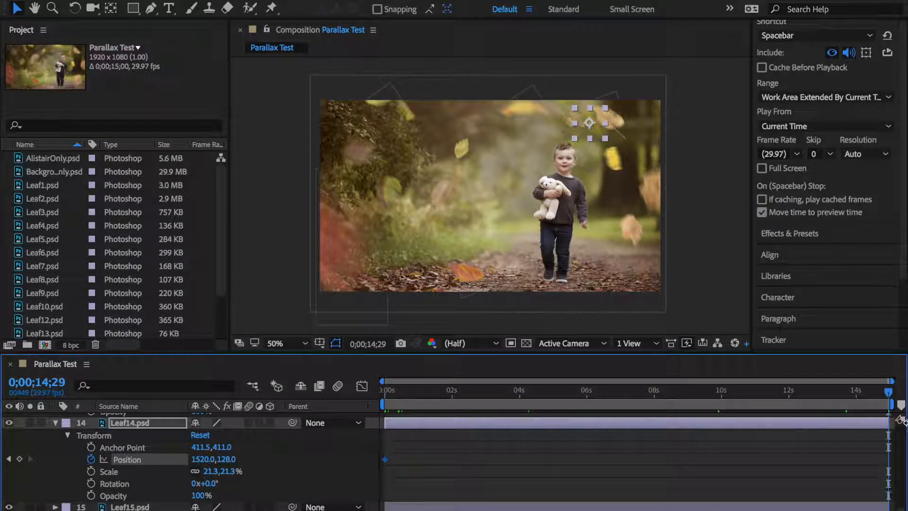
left_click_drag(589, 122, 560, 113)
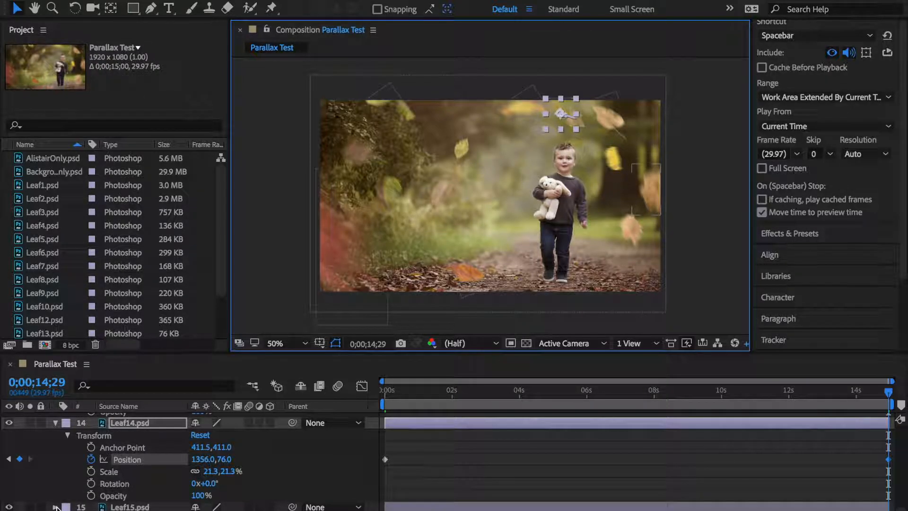
- Return to 0;00;00;00, reveal Leaf15.psd's transform properties and start a Position keyframe there
left_click_drag(888, 392, 212, 455)
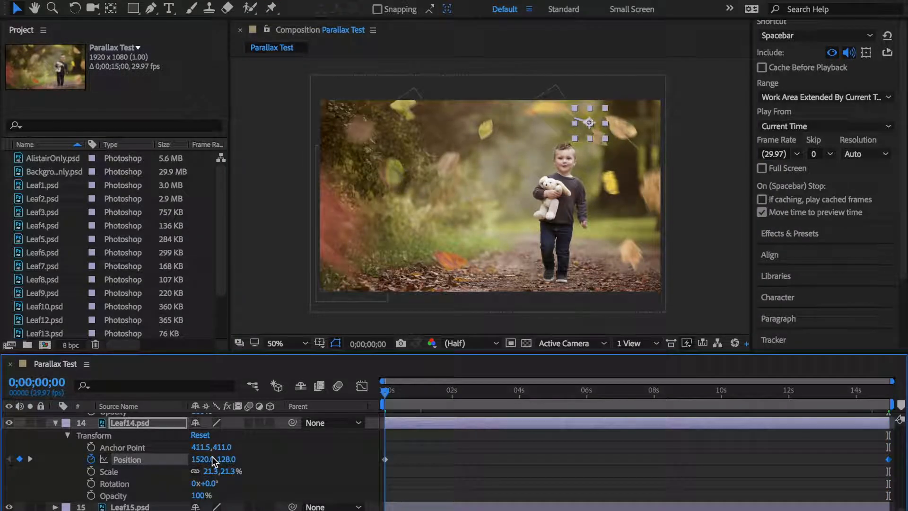
left_click(55, 508)
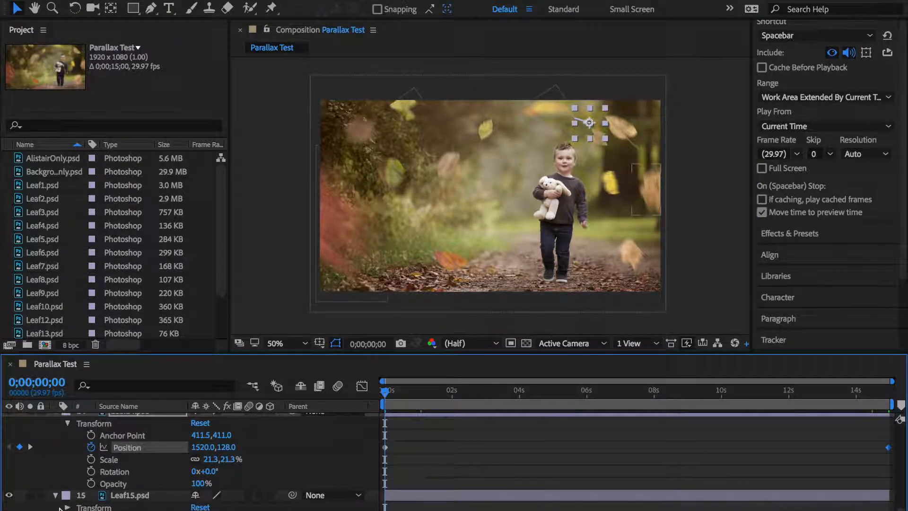
scroll(142, 473, "down", 5)
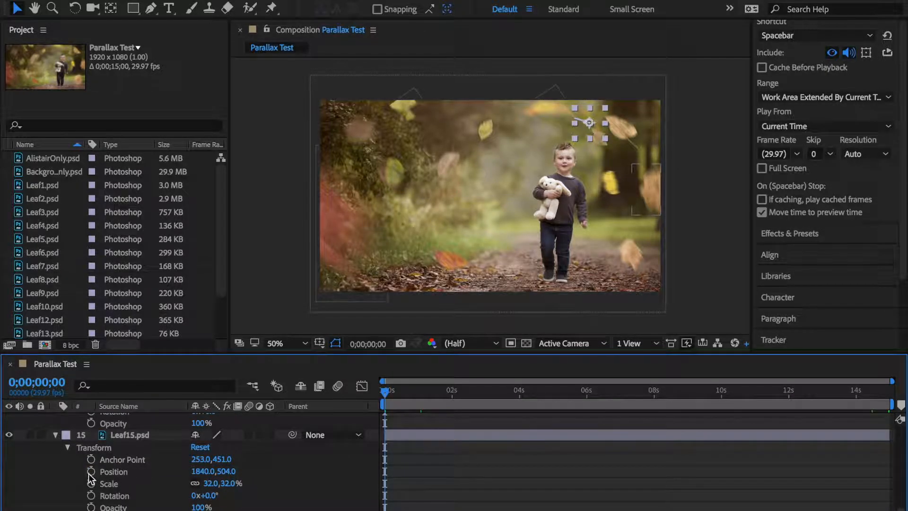
left_click(90, 471)
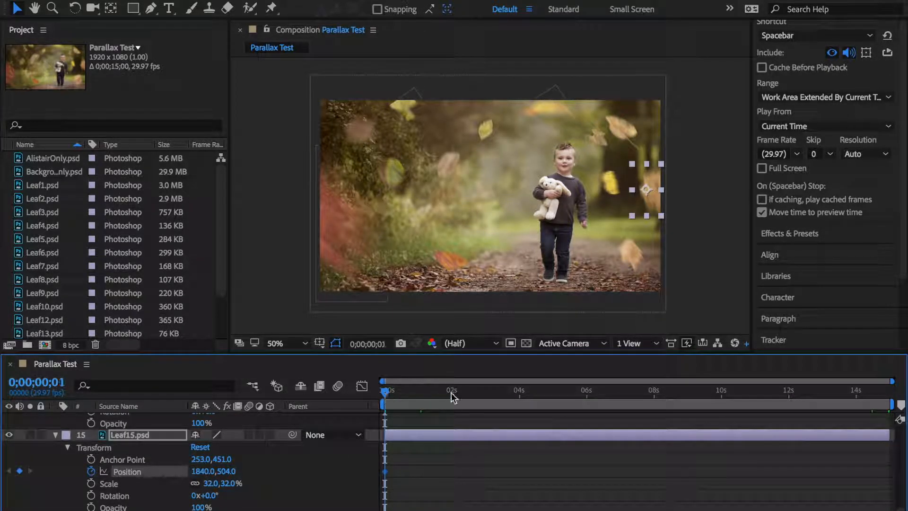
- Add Leaf15.psd's end Position keyframe at 0;00;14;29 by moving the leaf to about 1908,308, and rotate it to about -26.8°
left_click_drag(421, 393, 903, 402)
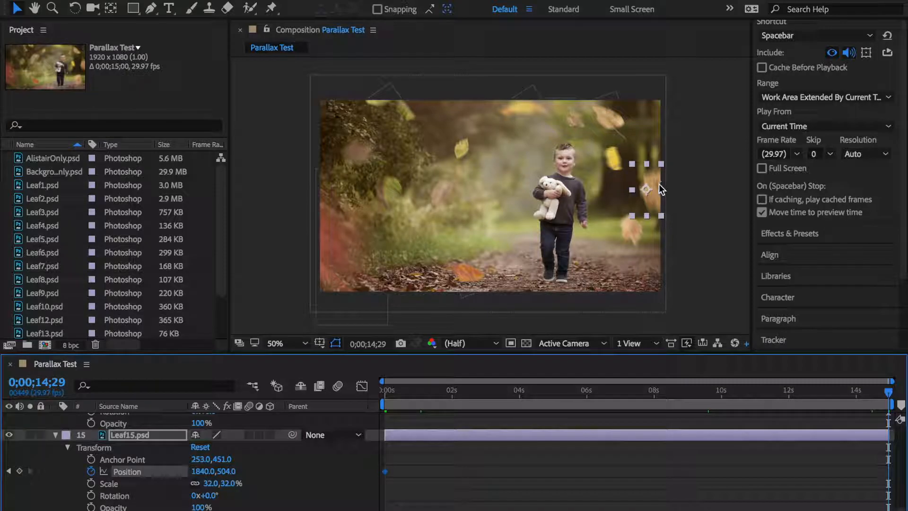
left_click_drag(652, 191, 657, 160)
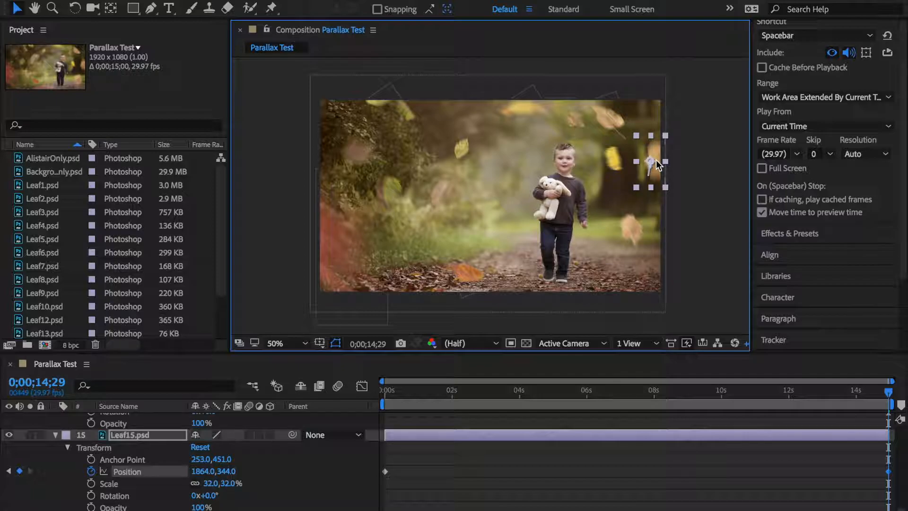
left_click(74, 8)
mouse_move(631, 132)
left_mouse_down()
mouse_move(627, 147)
mouse_move(669, 153)
mouse_move(649, 134)
mouse_move(632, 139)
left_mouse_up()
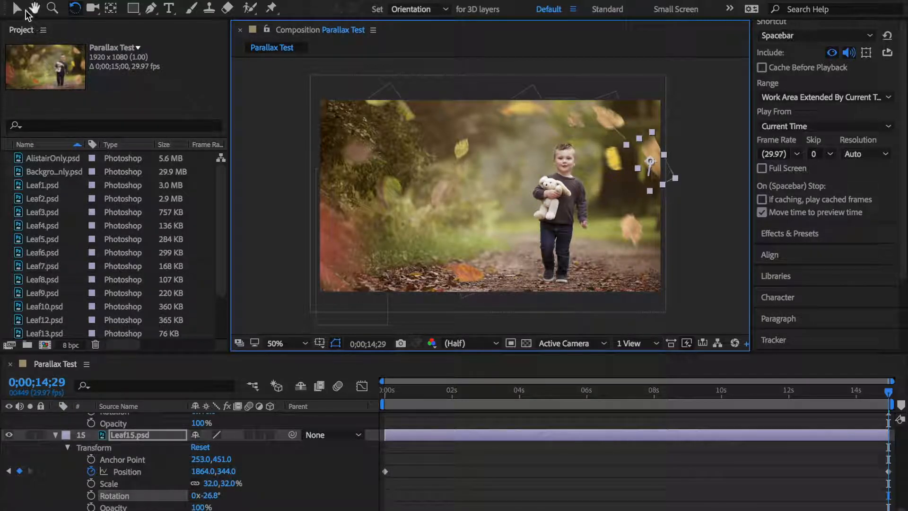
key("v")
left_click_drag(654, 157, 662, 152)
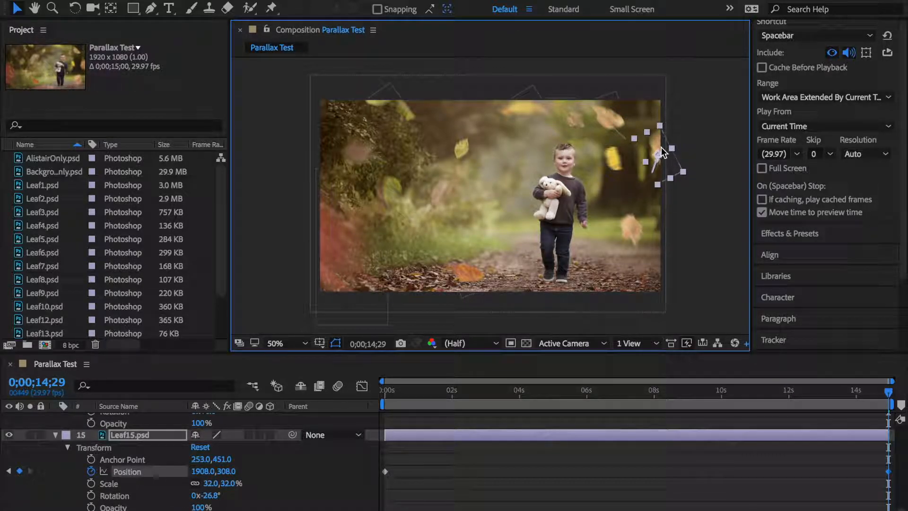
left_click(889, 397)
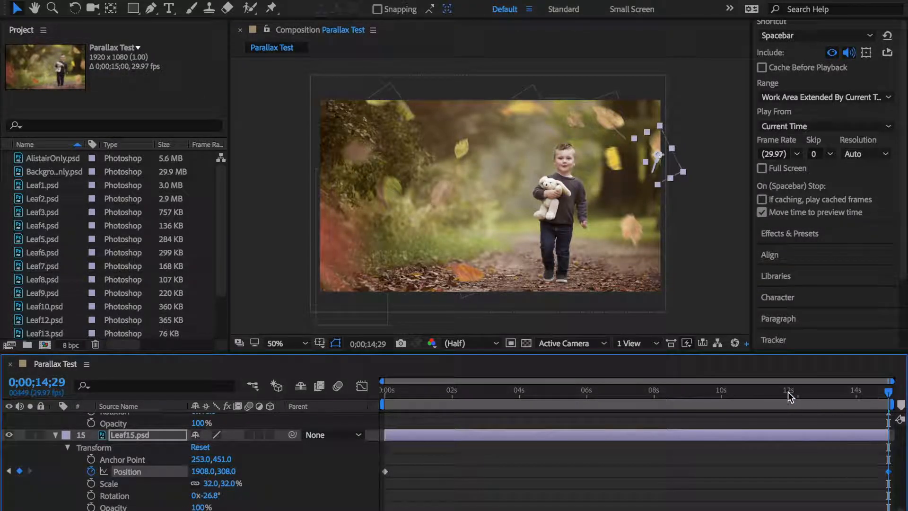
key("Home")
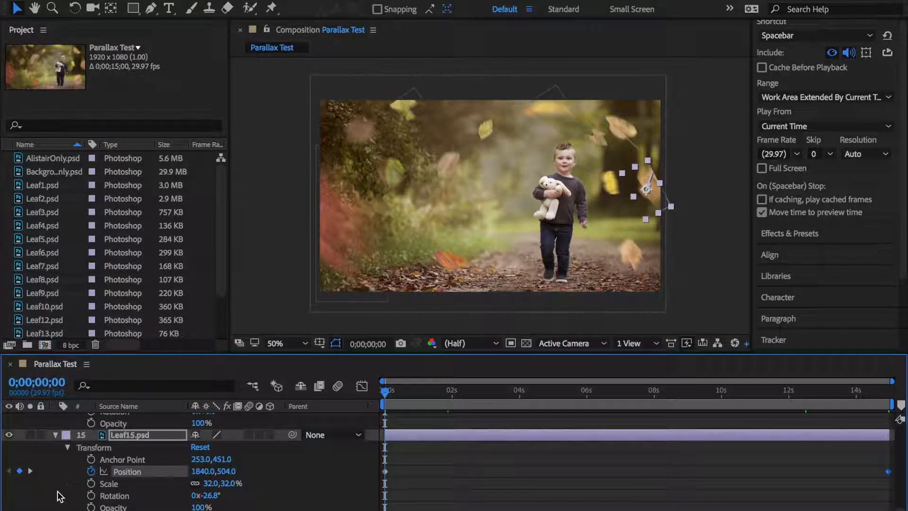
scroll(190, 463, "down", 1)
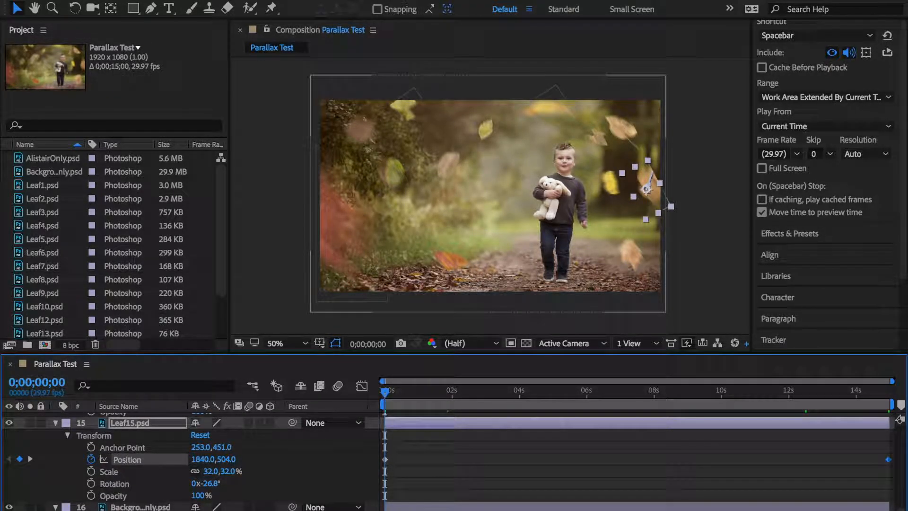
left_click(140, 507)
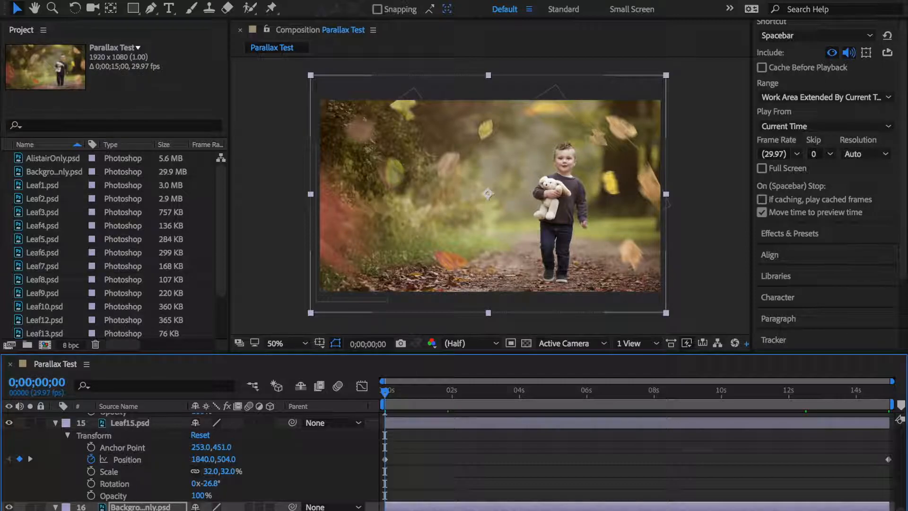
scroll(116, 503, "down", 3)
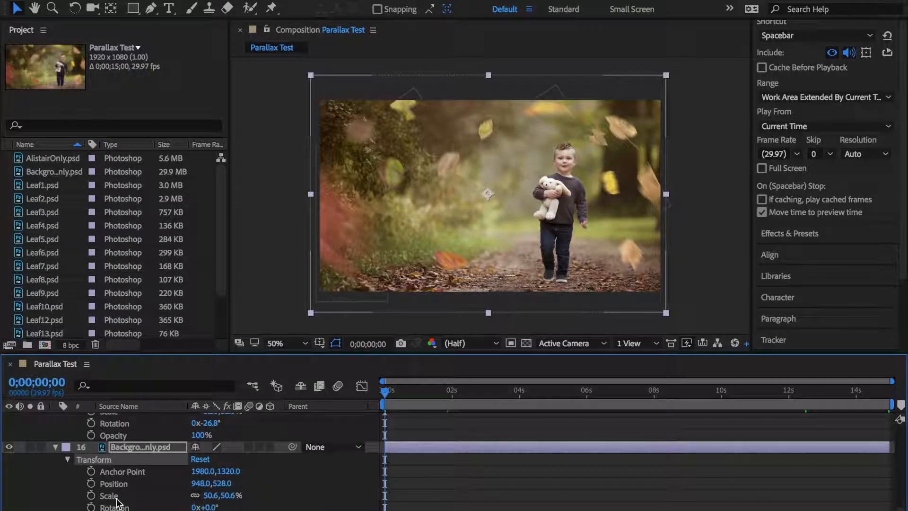
left_click(90, 484)
left_click_drag(388, 394, 904, 376)
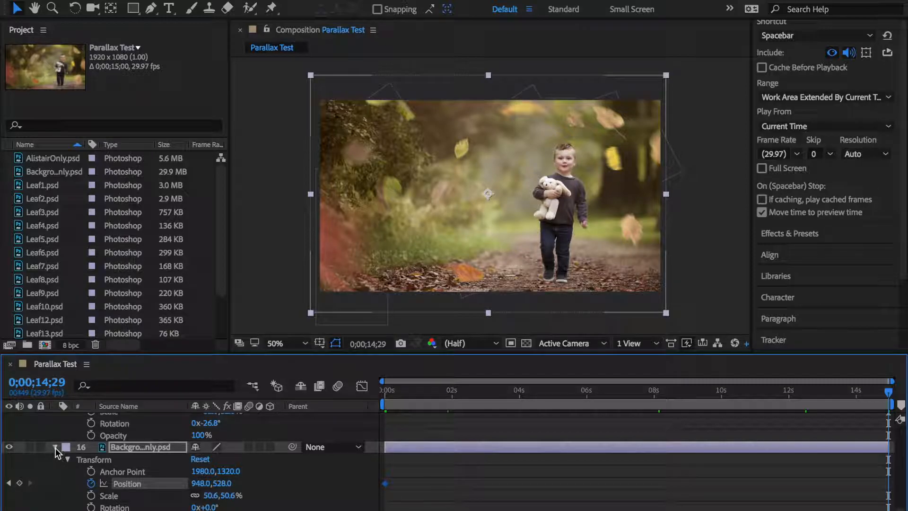
left_click(91, 483)
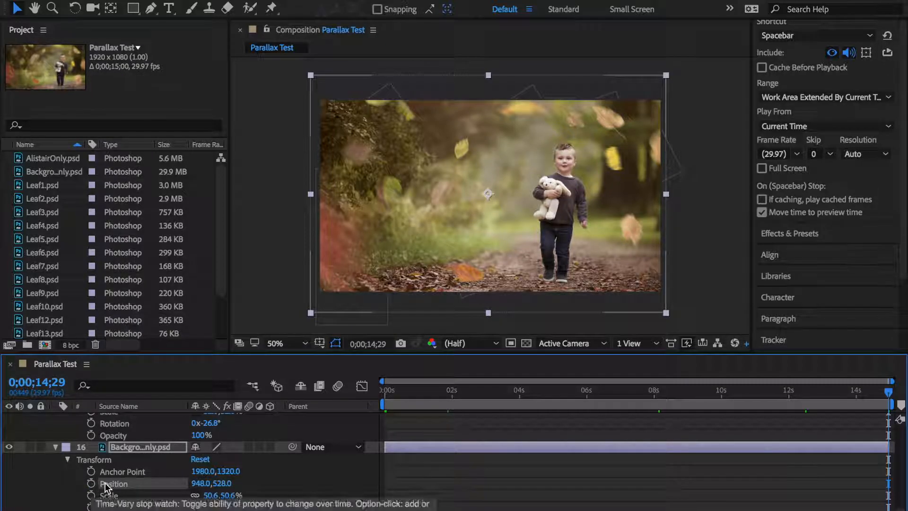
- Collapse the properties of the background, Leaf15.psd, Leaf14.psd and Leaf13.psd layers in the timeline
left_click(56, 447)
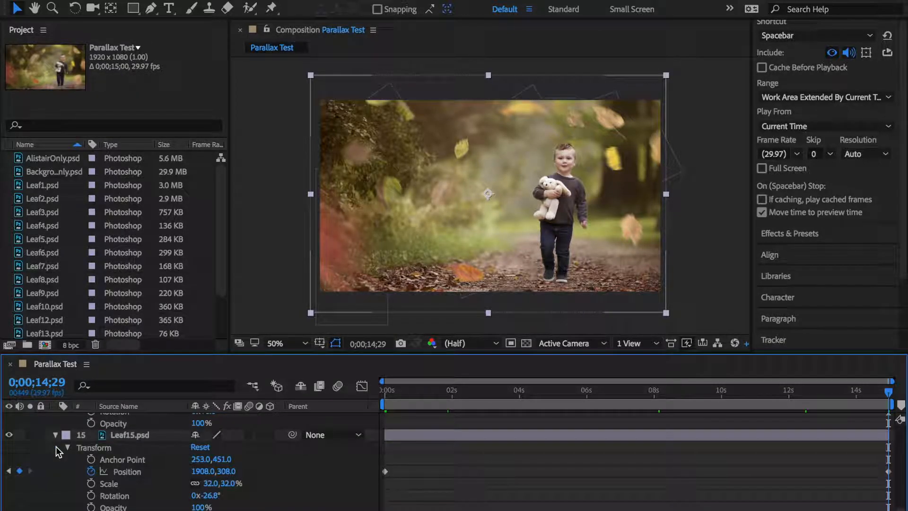
left_click(55, 437)
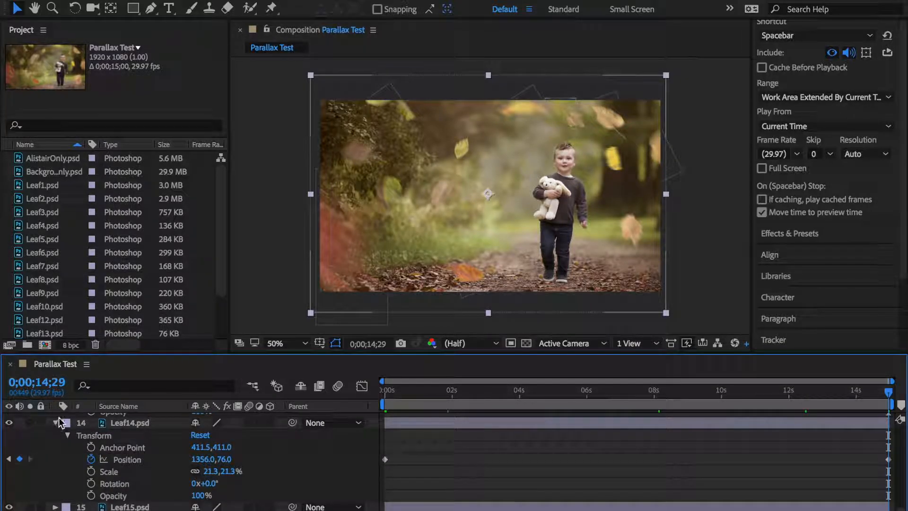
left_click(56, 423)
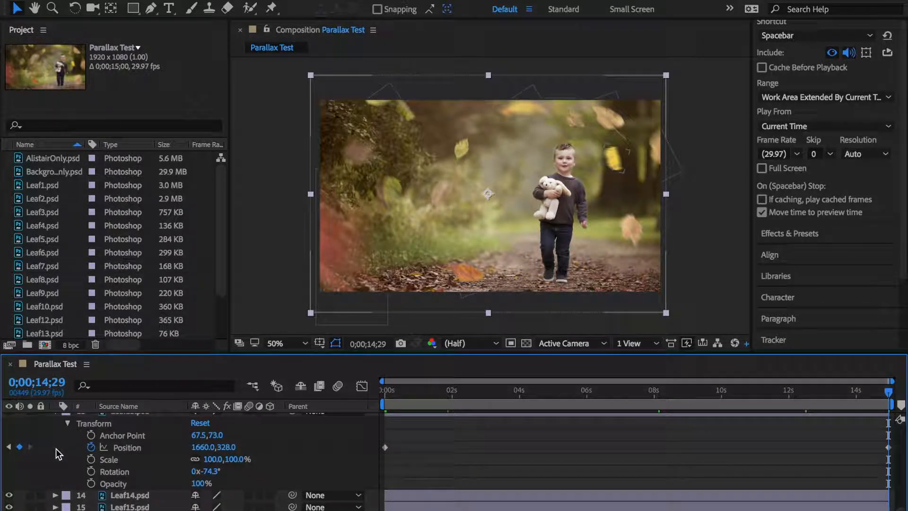
scroll(56, 448, "up", 3)
left_click(57, 463)
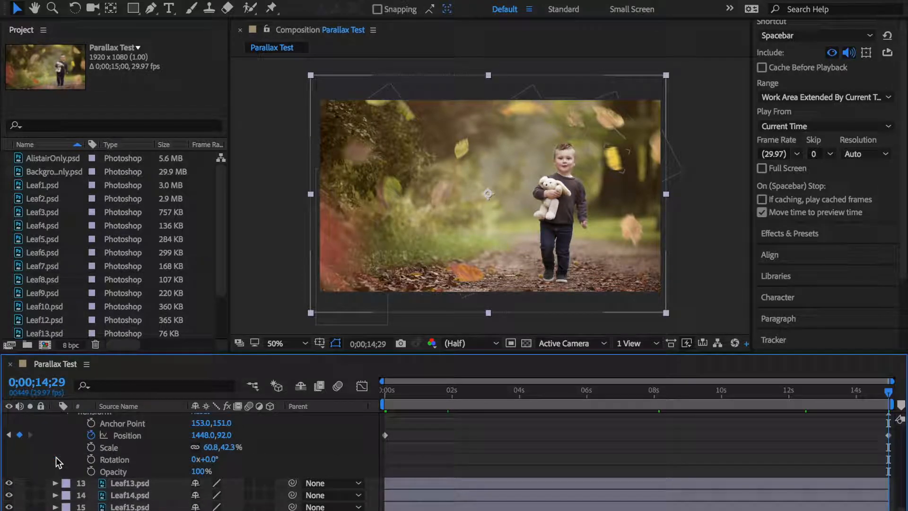
- Select the layers Leaf1.psd through Leaf5.psd together in the timeline
scroll(56, 462, "up", 3)
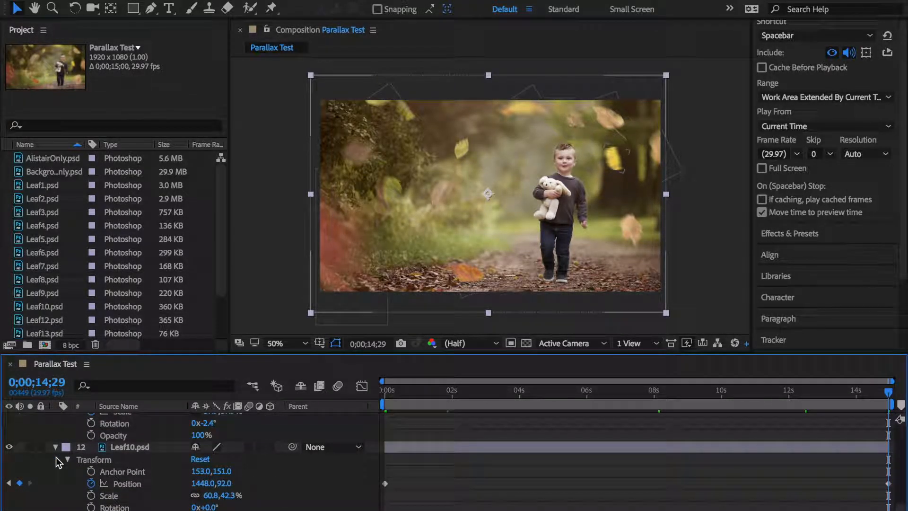
left_click(139, 444)
scroll(139, 443, "up", 15)
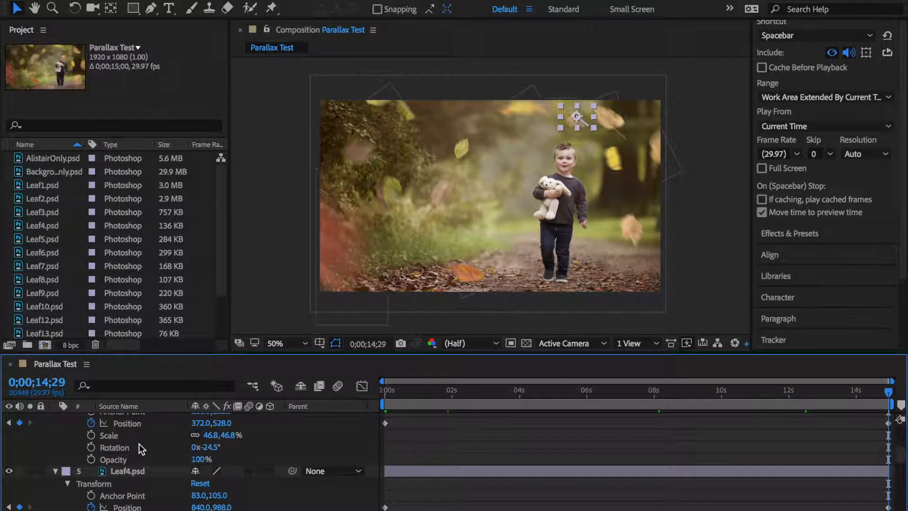
scroll(140, 444, "up", 4)
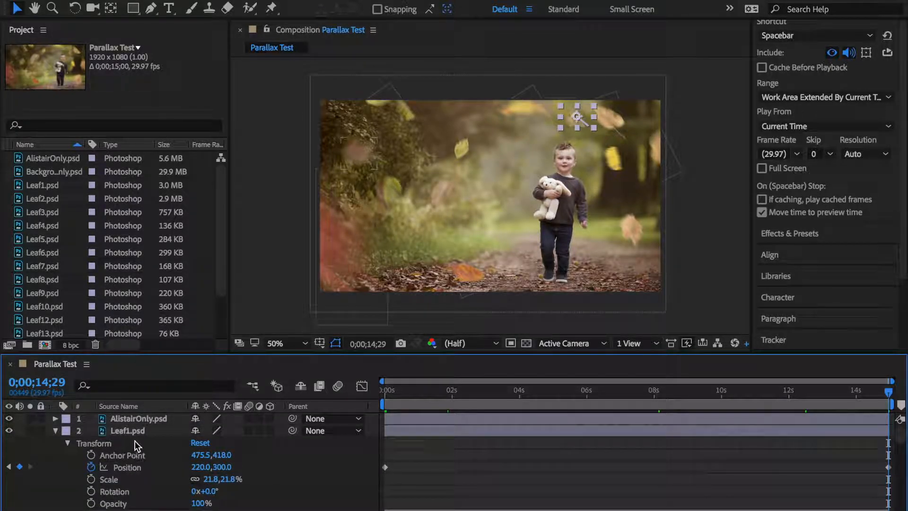
left_click(135, 430)
scroll(134, 430, "down", 1)
scroll(134, 430, "down", 3)
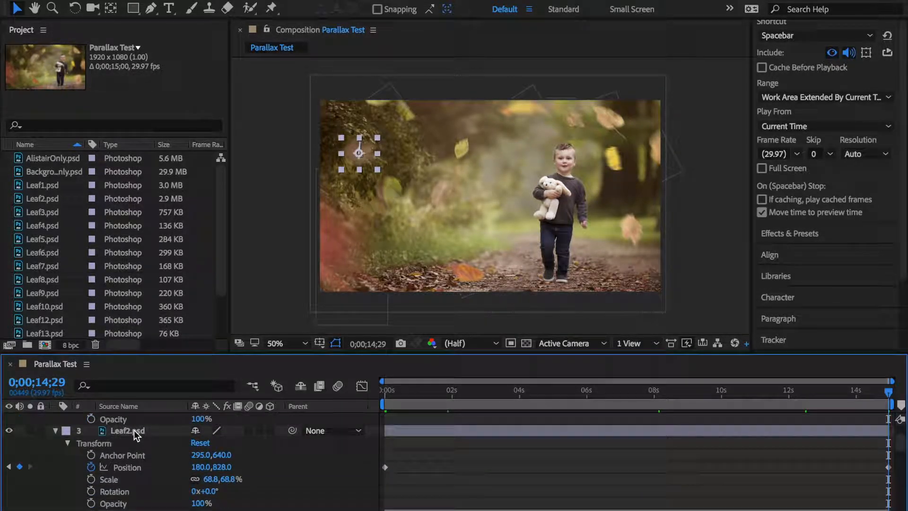
left_click(137, 431, "shift")
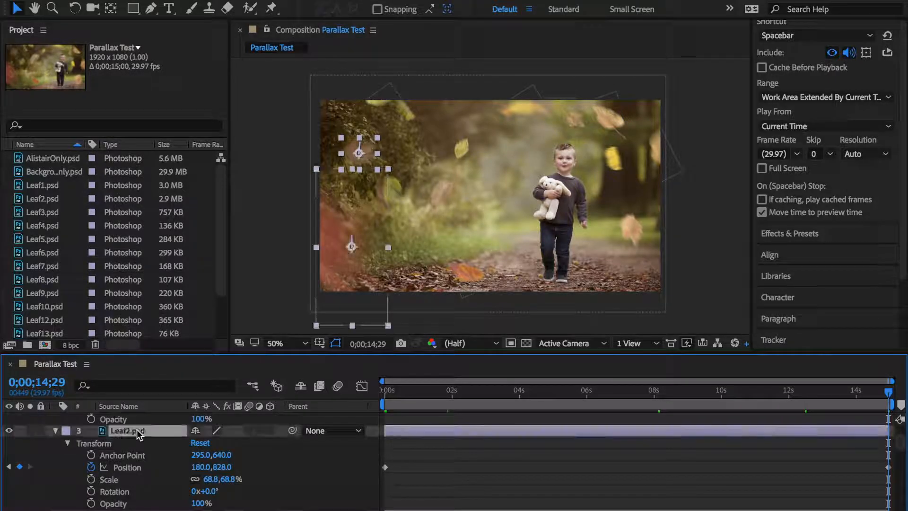
scroll(137, 431, "down", 3)
left_click(135, 421, "shift")
scroll(135, 421, "down", 3)
left_click(135, 440, "shift")
scroll(135, 439, "down", 3)
left_click(134, 431, "shift")
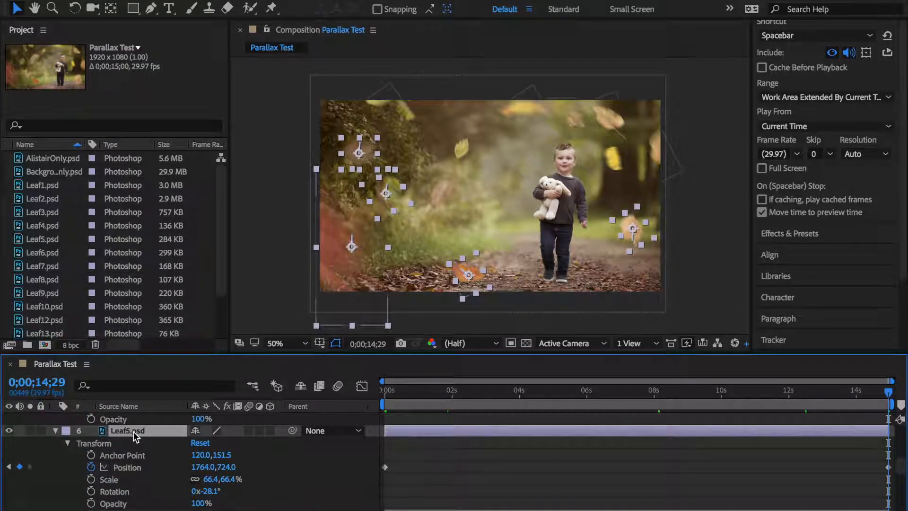
- Add the layers Leaf6.psd, Leaf7.psd, Leaf8.psd and Leaf9.psd to the current layer selection
scroll(133, 431, "down", 3)
left_click(132, 455, "shift")
scroll(132, 451, "down", 3)
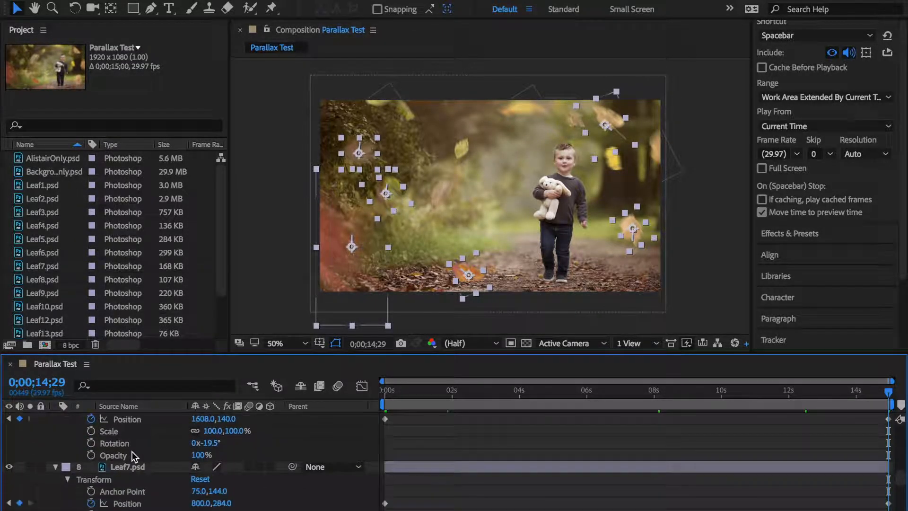
left_click(131, 444, "shift")
scroll(132, 443, "down", 3)
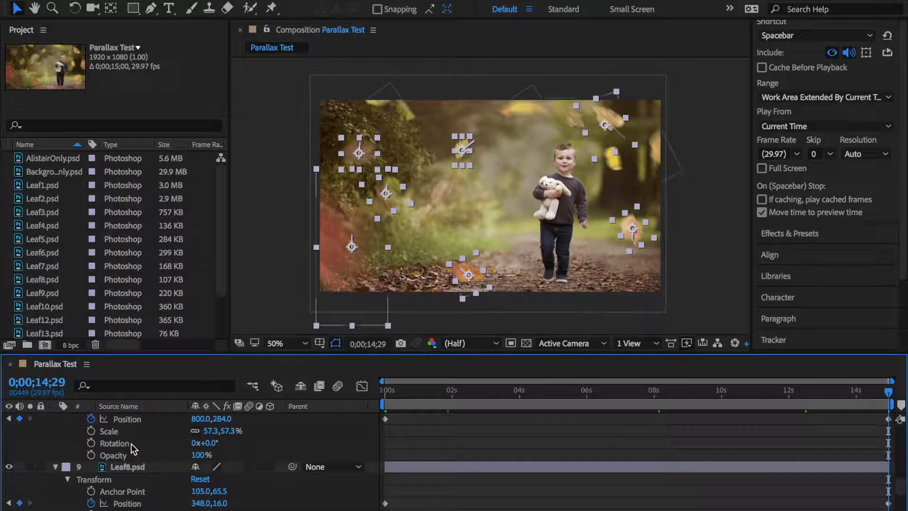
left_click(129, 452, "shift")
scroll(130, 452, "down", 1)
scroll(130, 452, "down", 5)
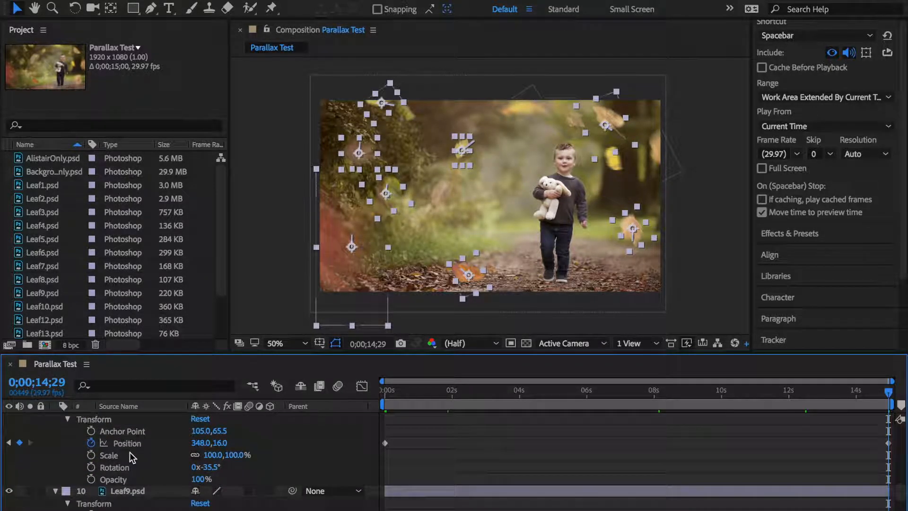
left_click(129, 467, "shift")
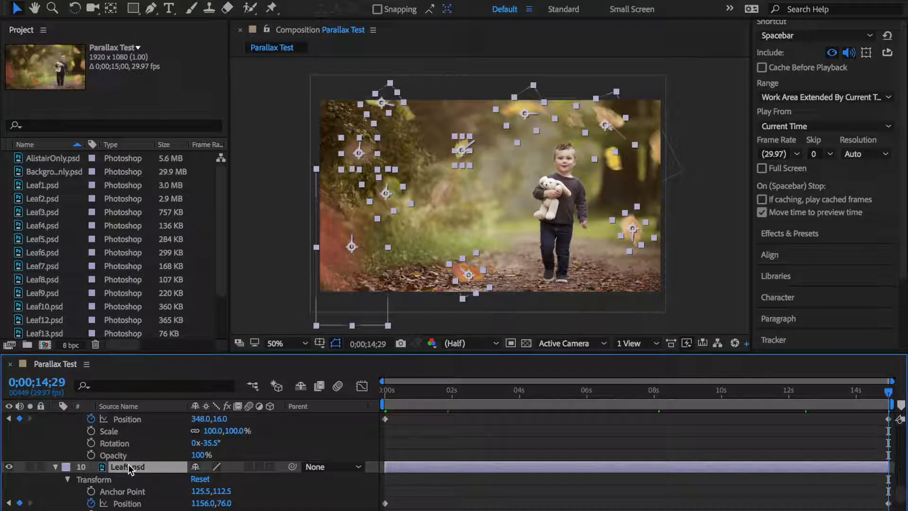
- Extend the layer selection with layer 11 and Leaf10.psd
scroll(129, 467, "down", 4)
left_click(129, 464, "super")
scroll(128, 463, "down", 5)
left_click(129, 458, "super")
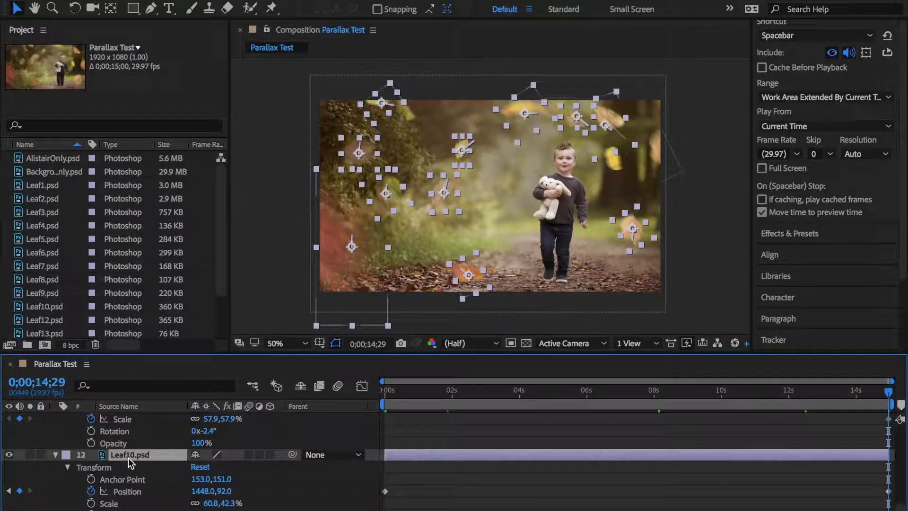
scroll(129, 457, "down", 3)
scroll(128, 458, "up", 3)
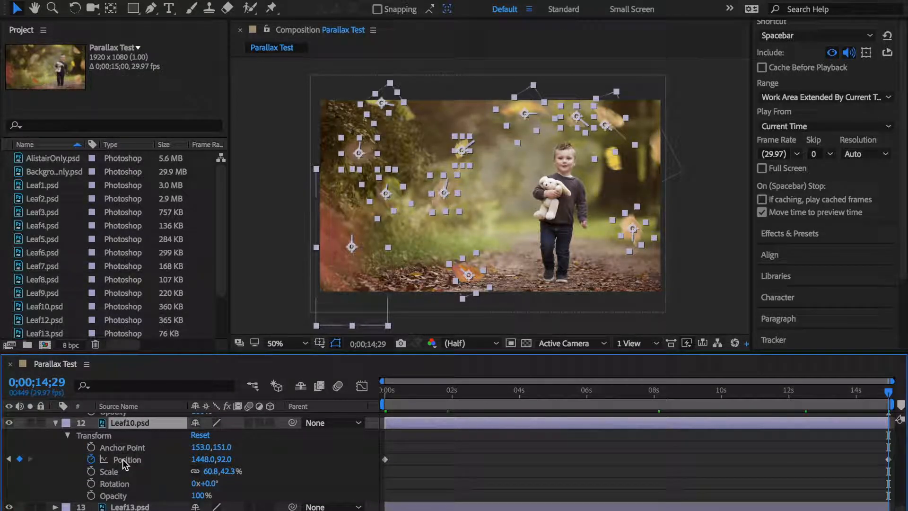
- Start Scale keyframes on the selected leaves at 0;00;14;29 and enlarge them together, bringing Leaf10.psd to about 103.4, 85.0%
left_click(92, 472)
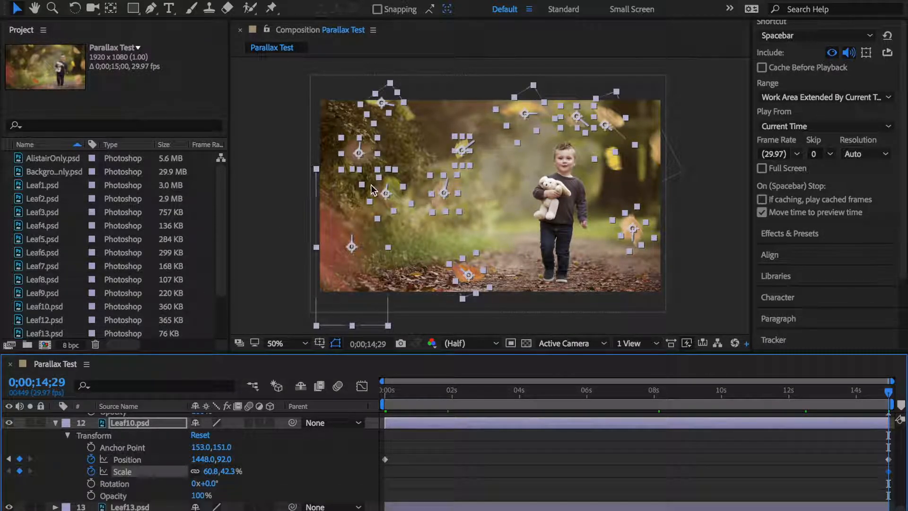
left_click(638, 206)
mouse_move(640, 204)
left_mouse_down()
mouse_move(650, 194)
mouse_move(638, 205)
left_mouse_up()
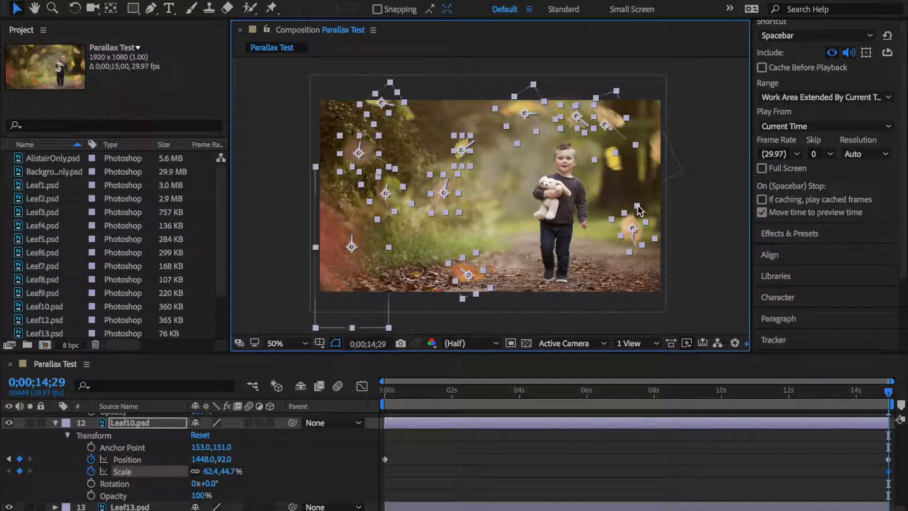
left_click_drag(638, 206, 654, 191)
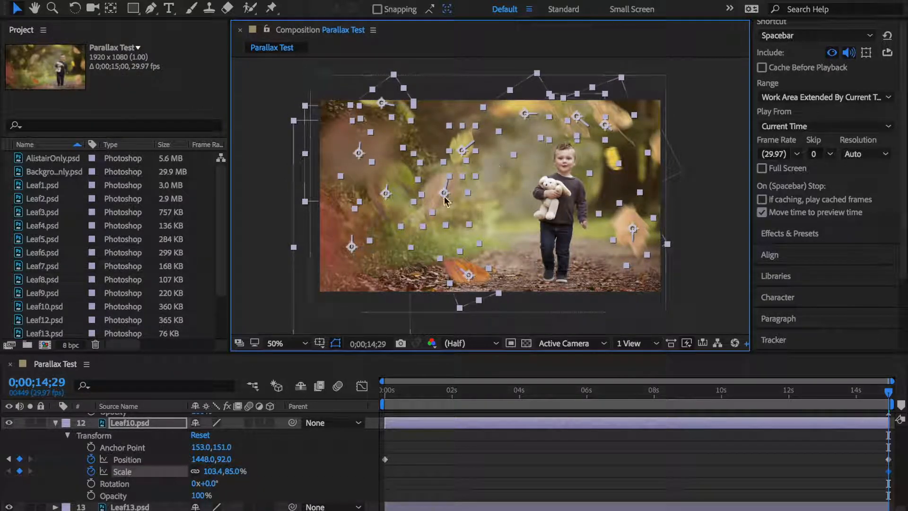
- At 0;00;00;00, remove Leaf5.psd from the selection and shrink the remaining selected leaves together, bringing Leaf10.psd to about 51.6, 33.1%
left_click_drag(890, 399, 894, 433)
key("Home")
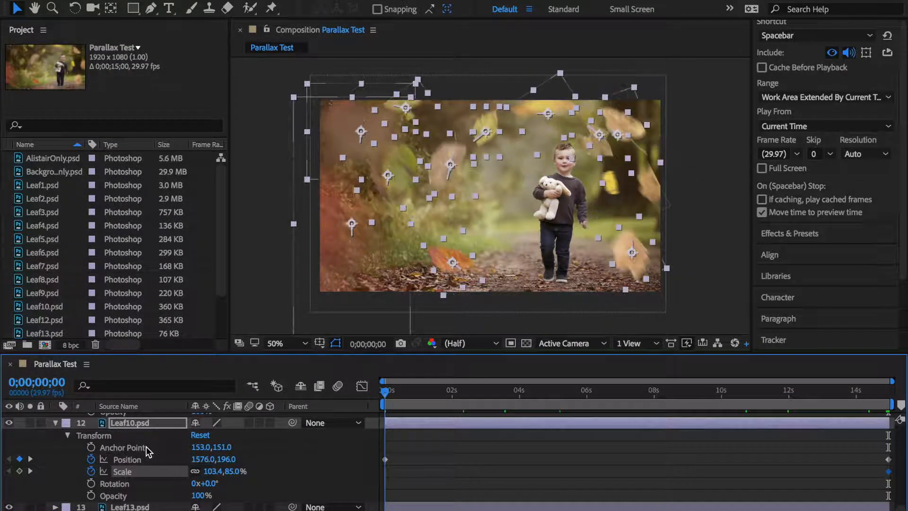
key("End")
key("Home")
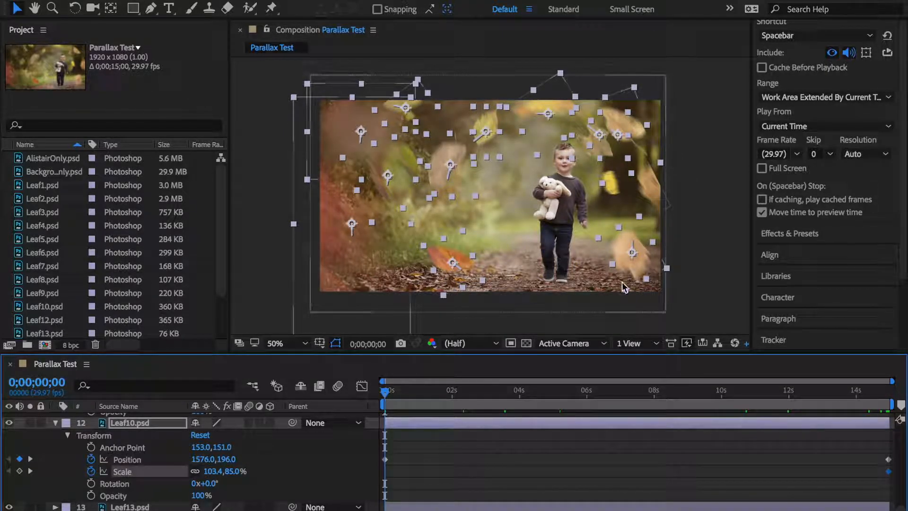
left_click(626, 295)
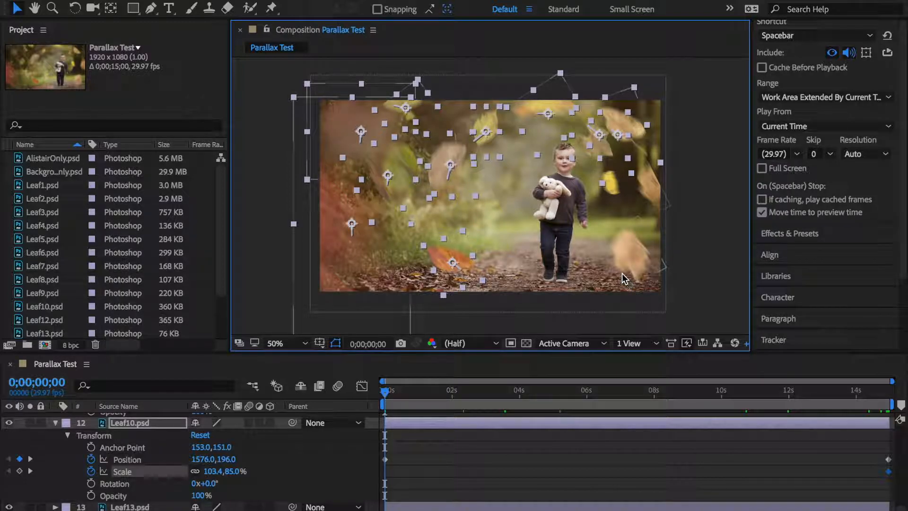
left_click_drag(443, 296, 444, 284)
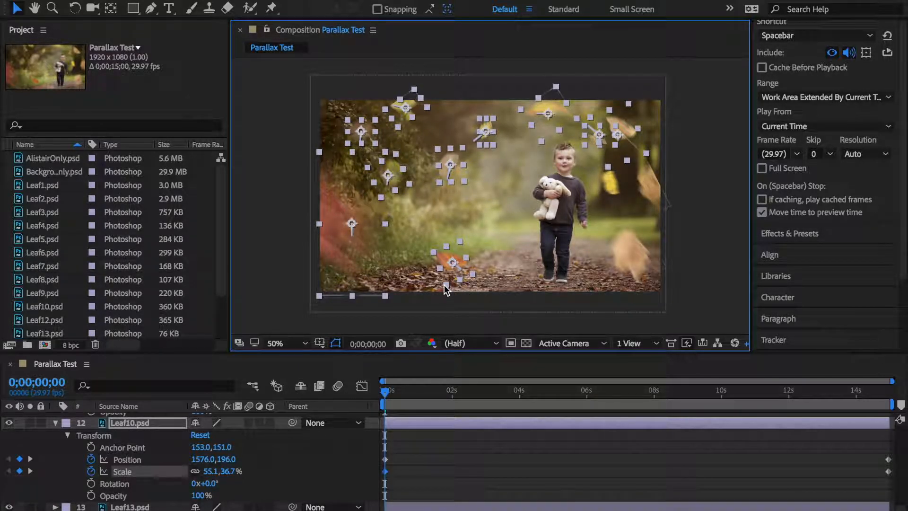
left_click_drag(445, 288, 445, 288)
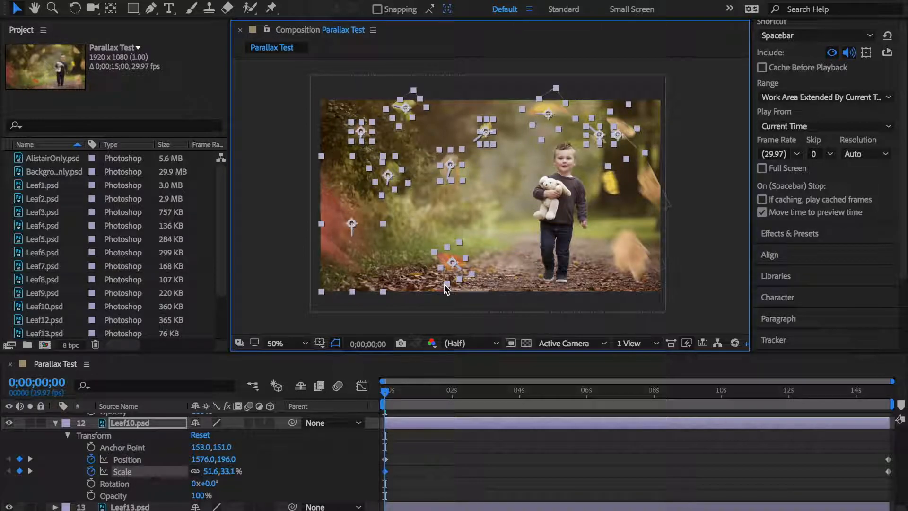
- Scrub between the start and 0;00;14;29 to check how the leaves grow, keeping the application window at full width
left_click_drag(385, 391, 891, 390)
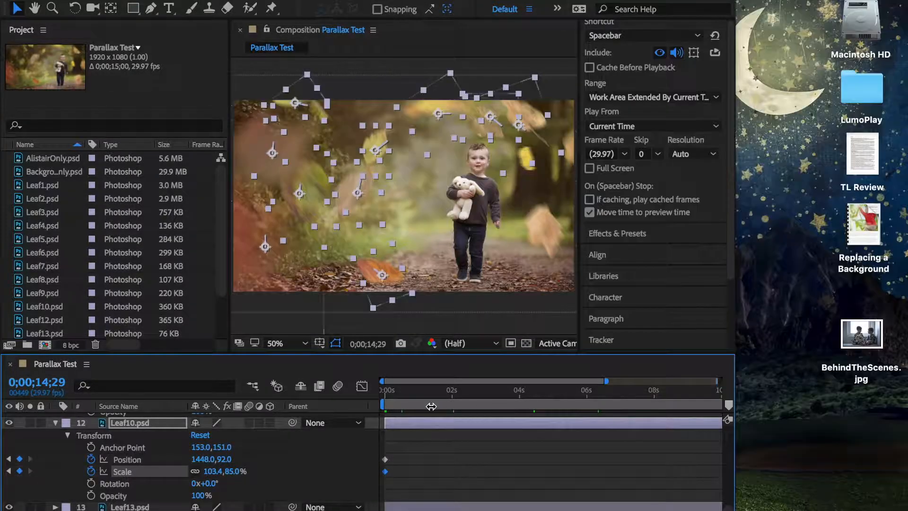
left_click_drag(430, 406, 430, 408)
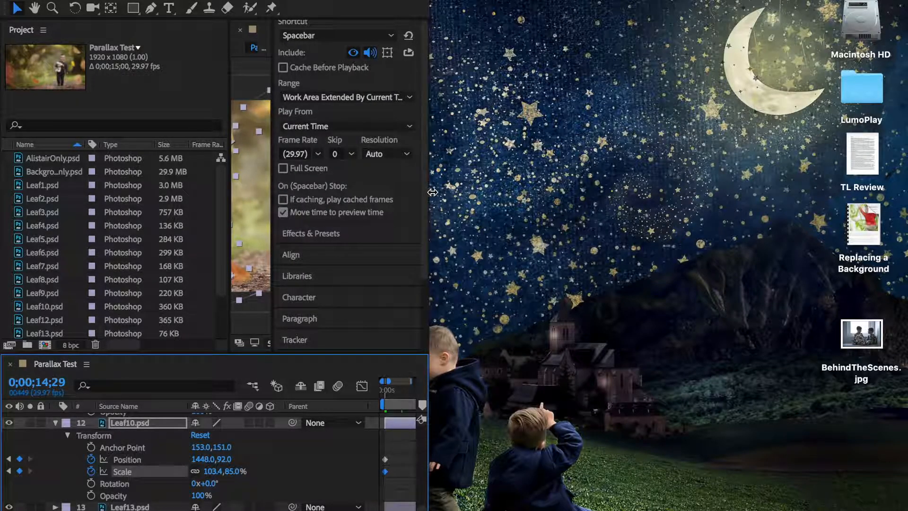
left_click_drag(429, 192, 903, 231)
left_click_drag(889, 391, 290, 405)
left_click_drag(758, 401, 905, 401)
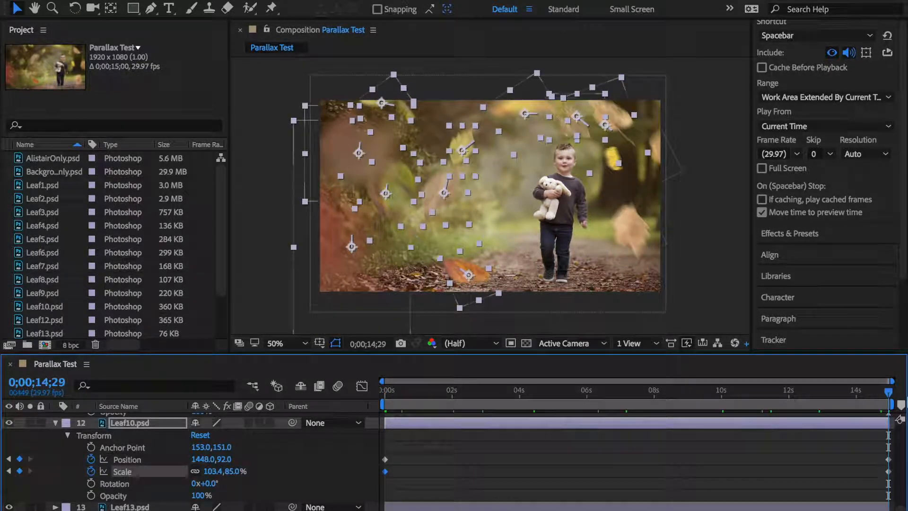
- Deselect all layers and preview the composition to check the leaves' combined drift and growth
left_click(263, 276)
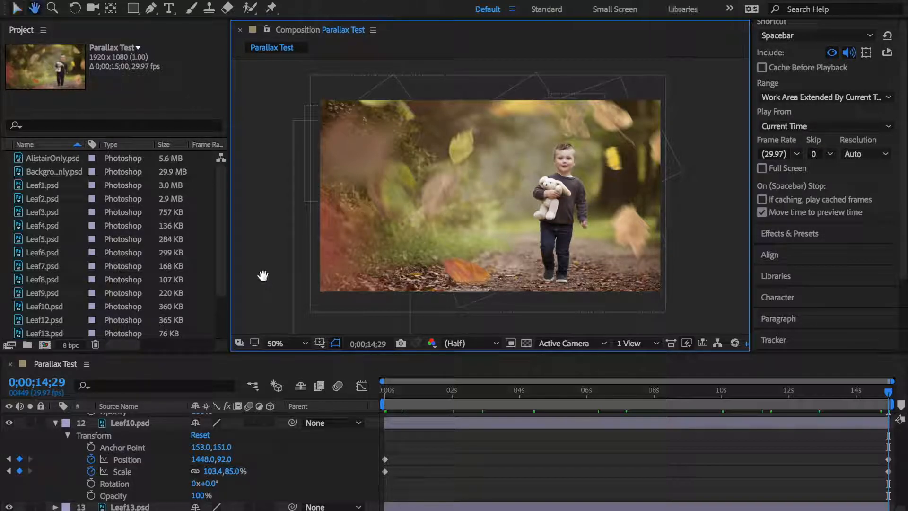
key("space")
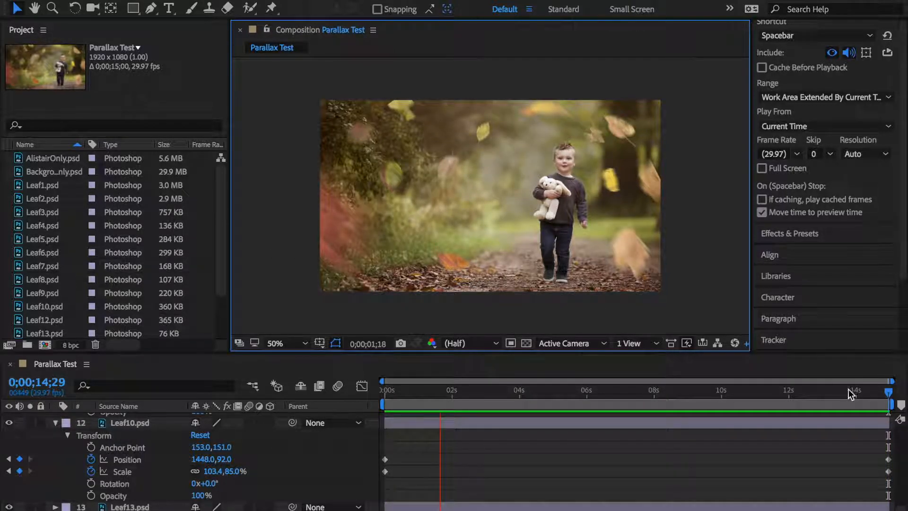
left_click_drag(888, 383, 799, 390)
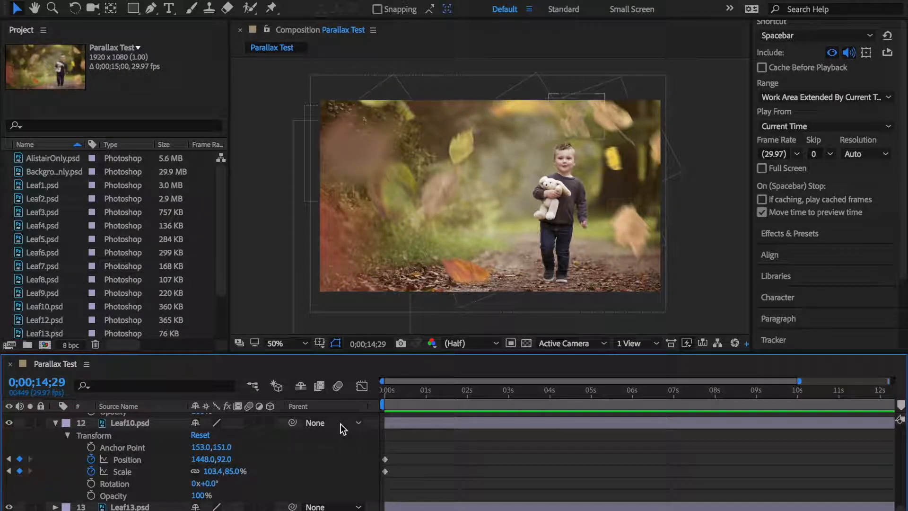
key("space")
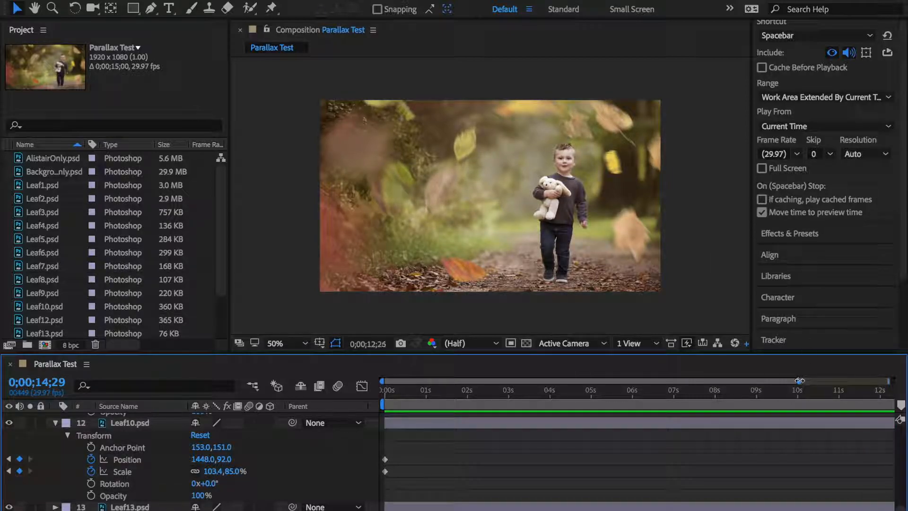
left_click_drag(799, 381, 896, 382)
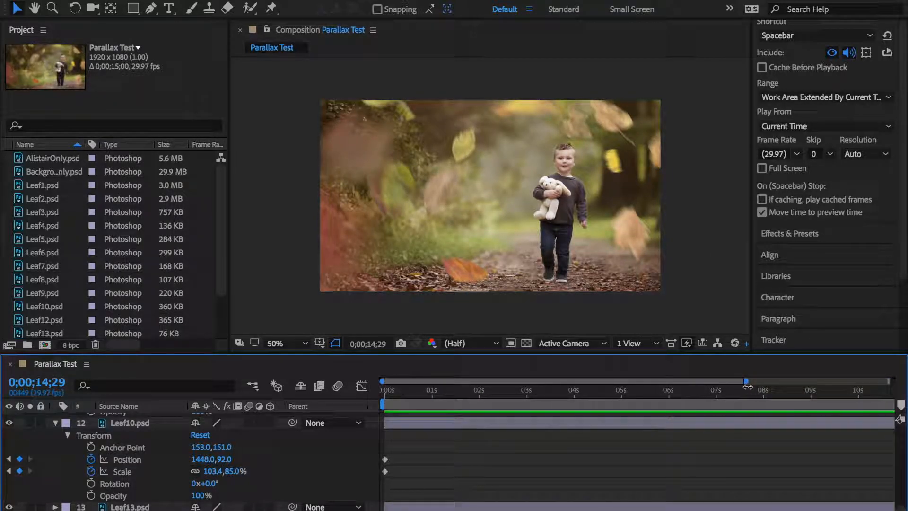